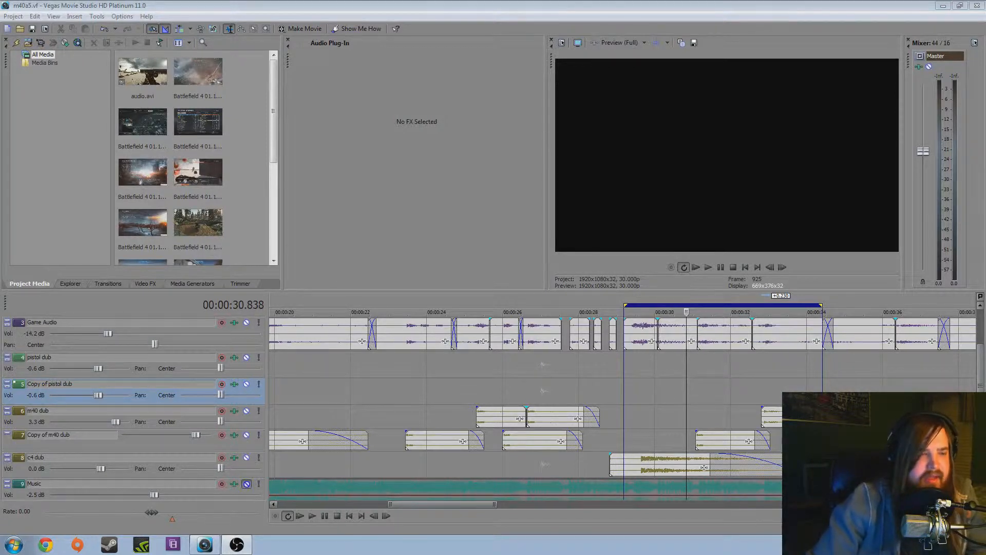
# Solo the Game Audio track and play the looped section from 00:00:29.185 to hear only the original game sound.
pyautogui.click(259, 322)
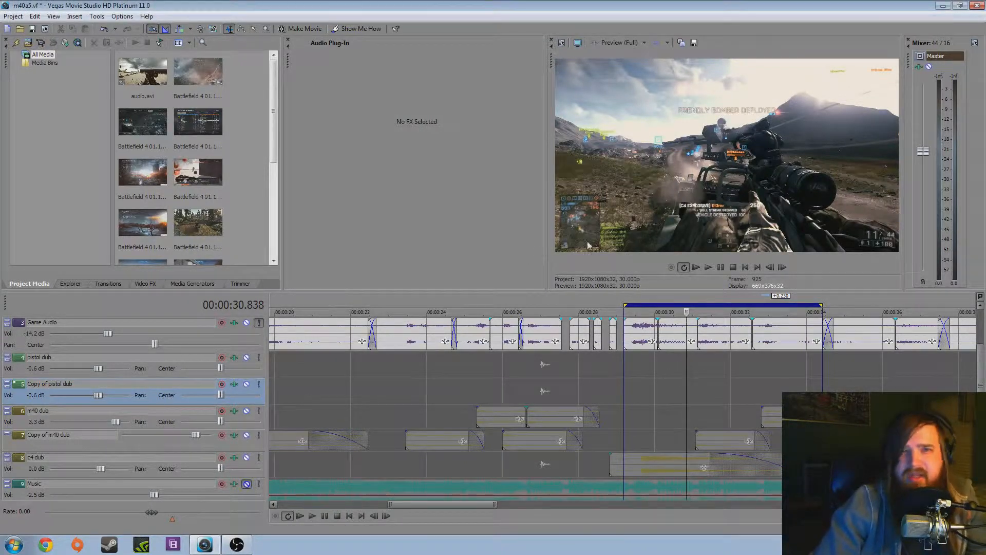
pyautogui.click(624, 375)
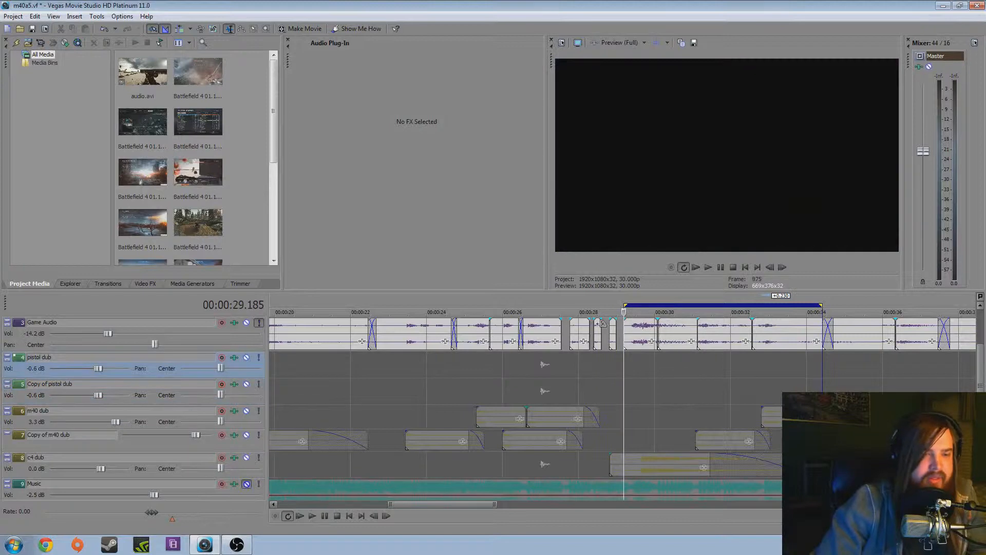
pyautogui.click(705, 269)
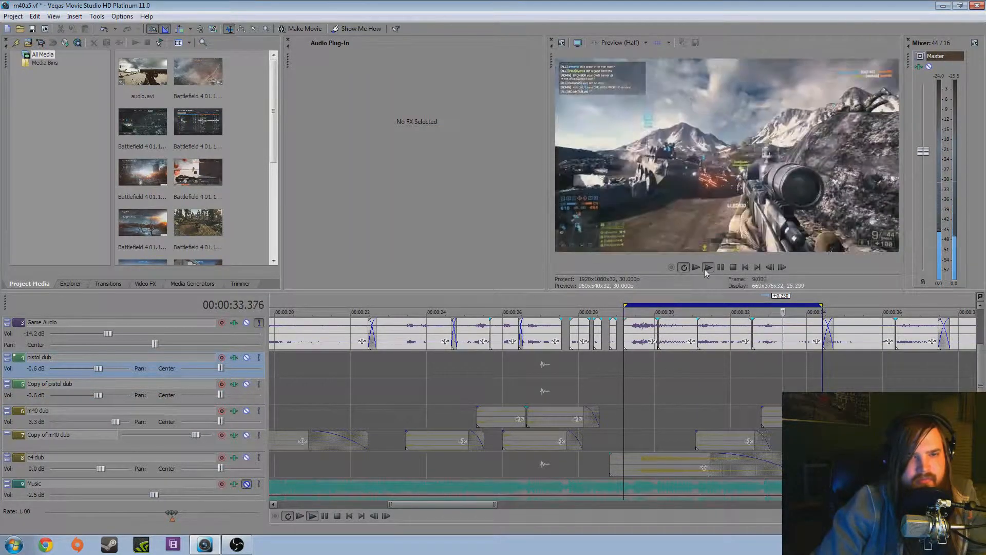
pyautogui.press('space')
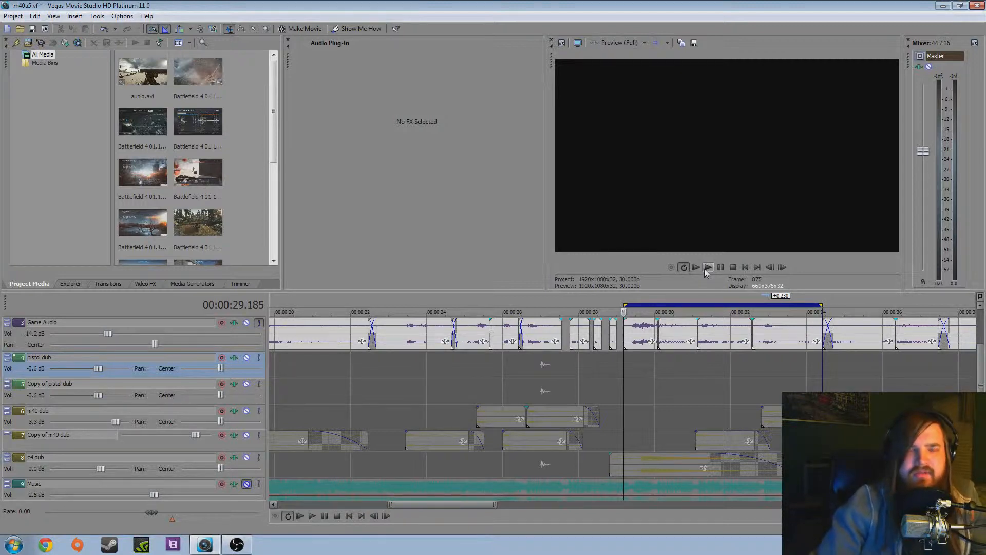
# Turn off solo on Game Audio and check the video frames where the c4 and m40 dub clips line up.
pyautogui.click(261, 322)
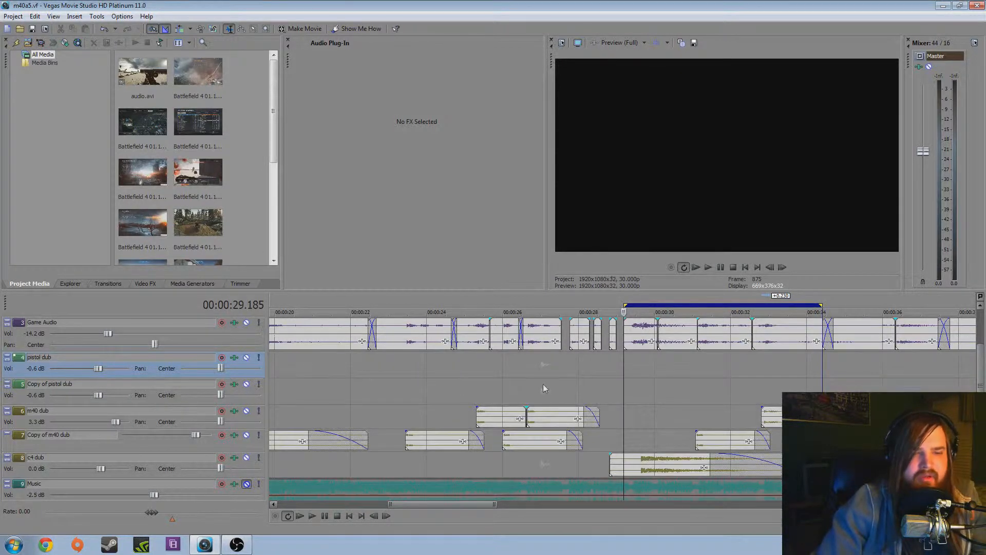
pyautogui.click(639, 394)
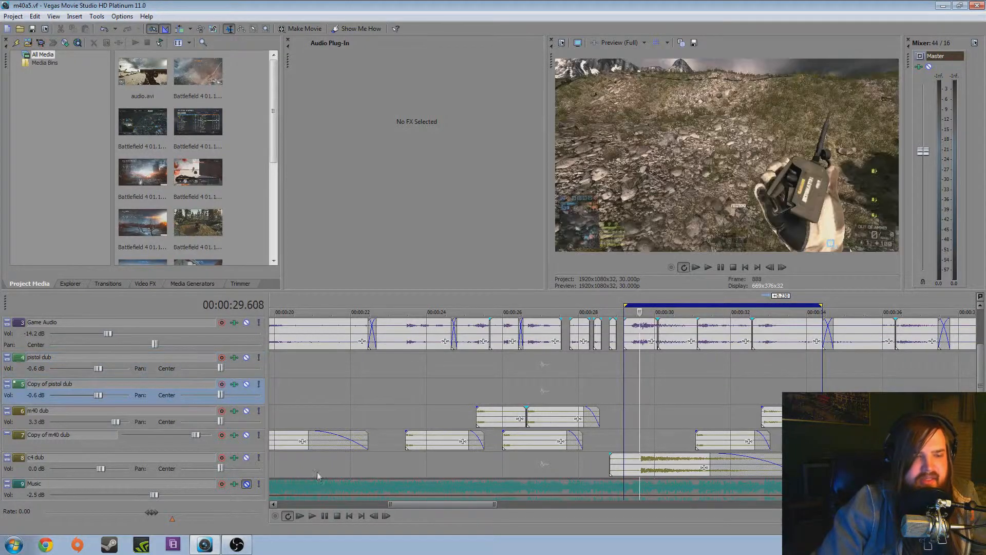
pyautogui.click(72, 455)
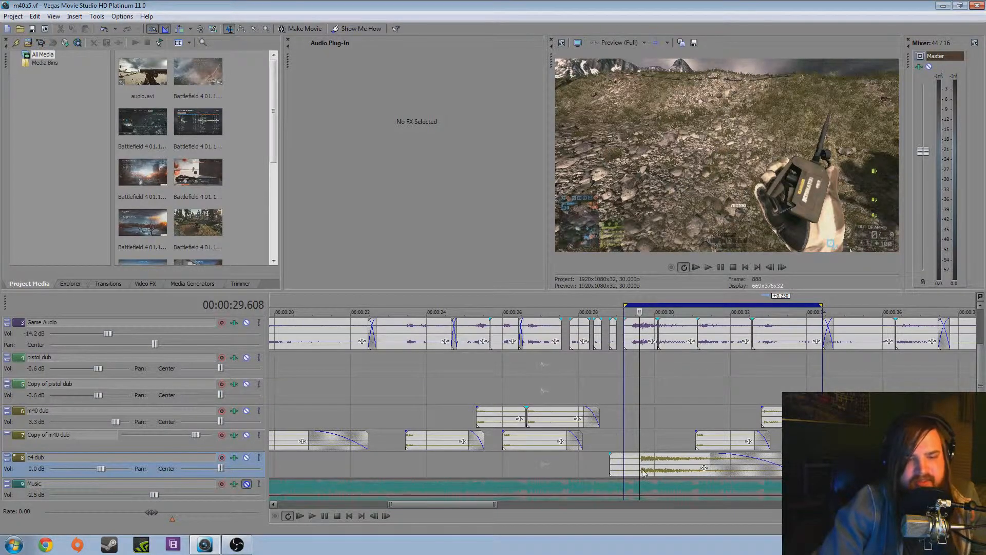
pyautogui.click(695, 414)
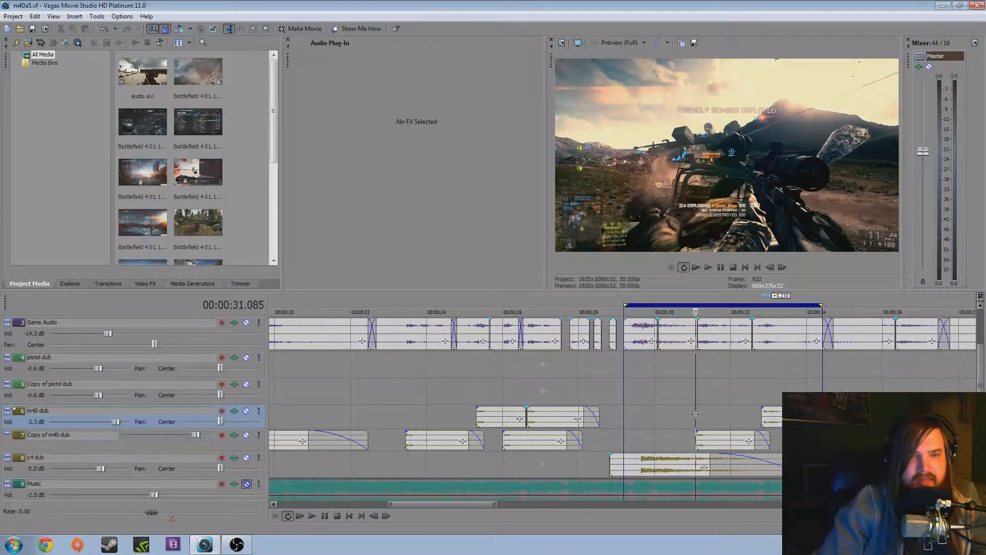
pyautogui.click(763, 382)
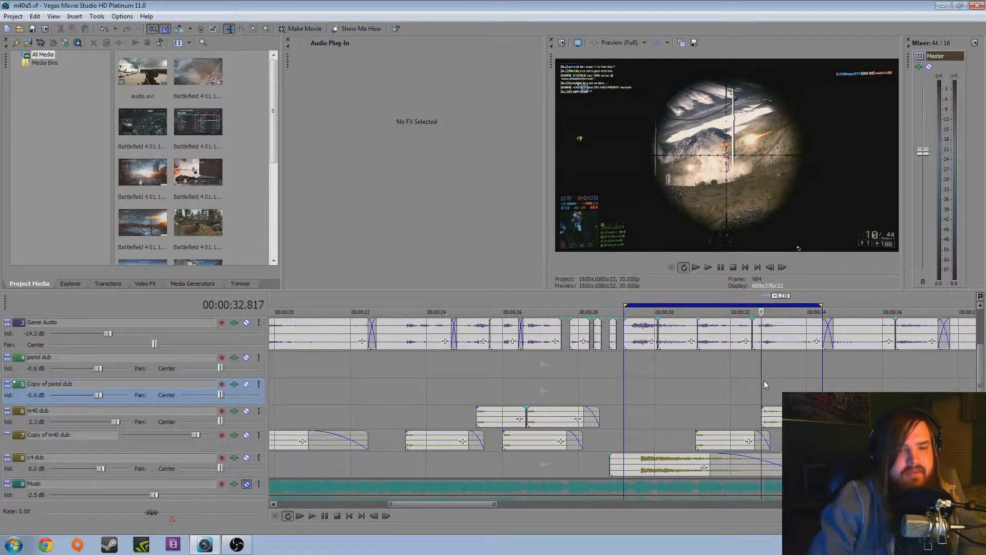
# Play the looped section from 00:00:29.185 with the dub tracks audible, and select the c4 dub clip.
pyautogui.click(623, 383)
pyautogui.press('space')
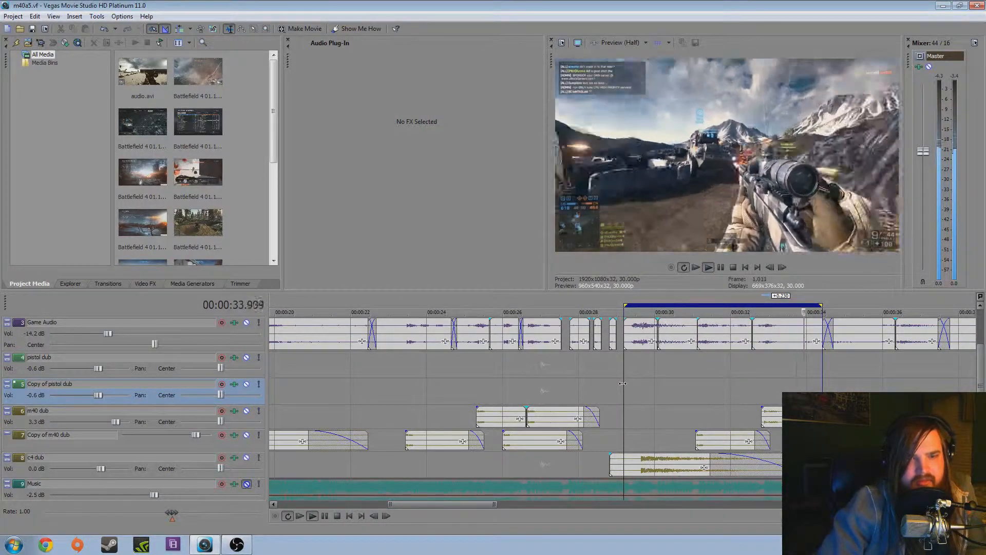
pyautogui.press('space')
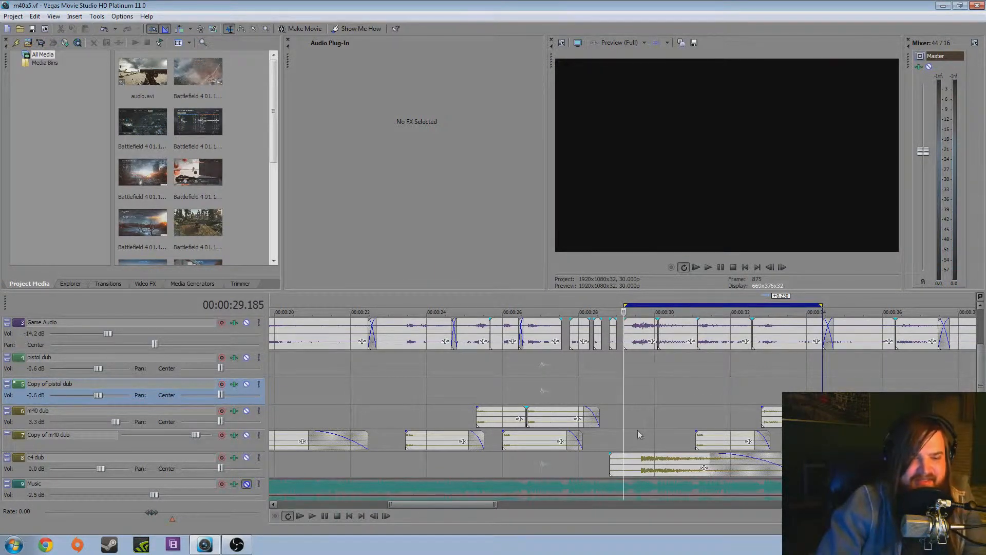
pyautogui.click(648, 464)
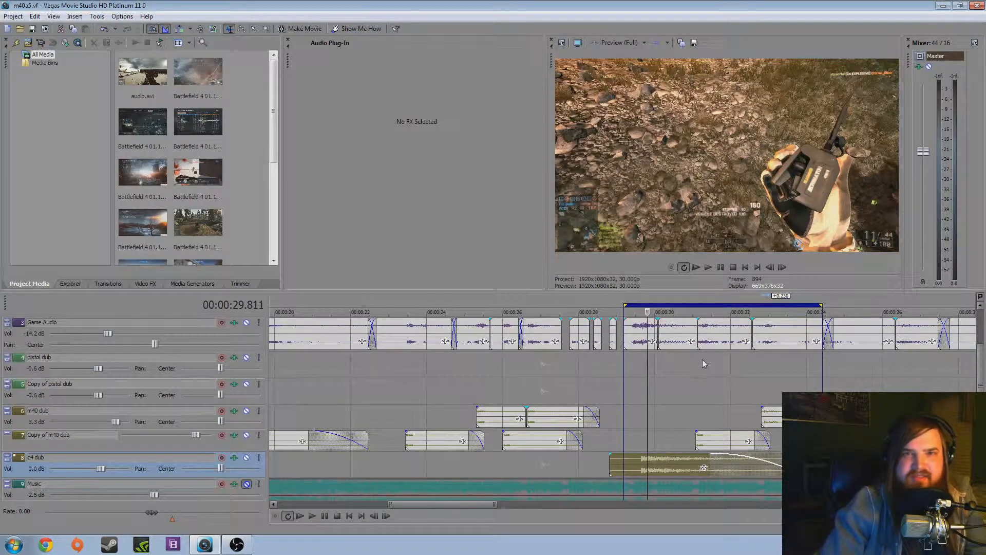
pyautogui.click(628, 382)
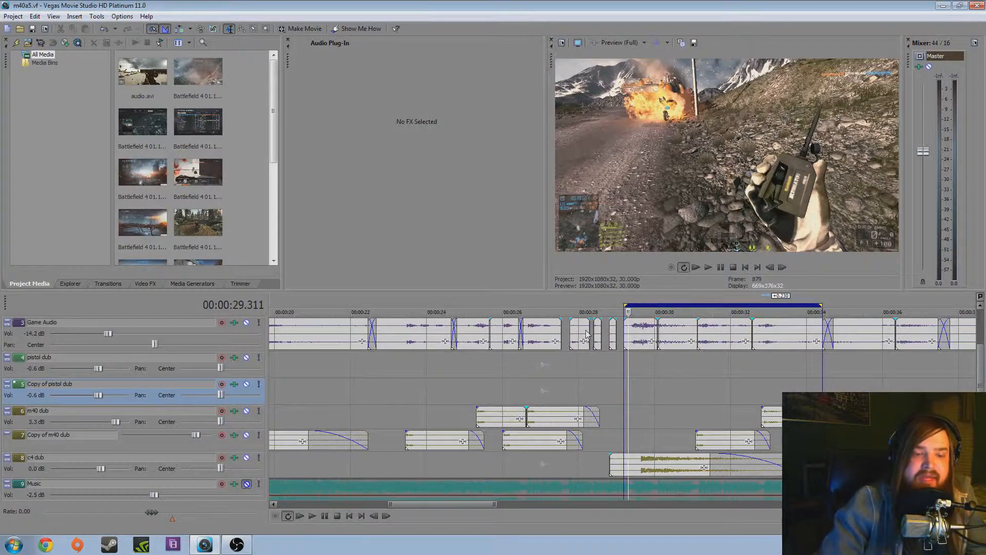
# Unmute the Music track and play the timeline from 00:00:28.806 with music, game audio and dubs together.
pyautogui.click(246, 485)
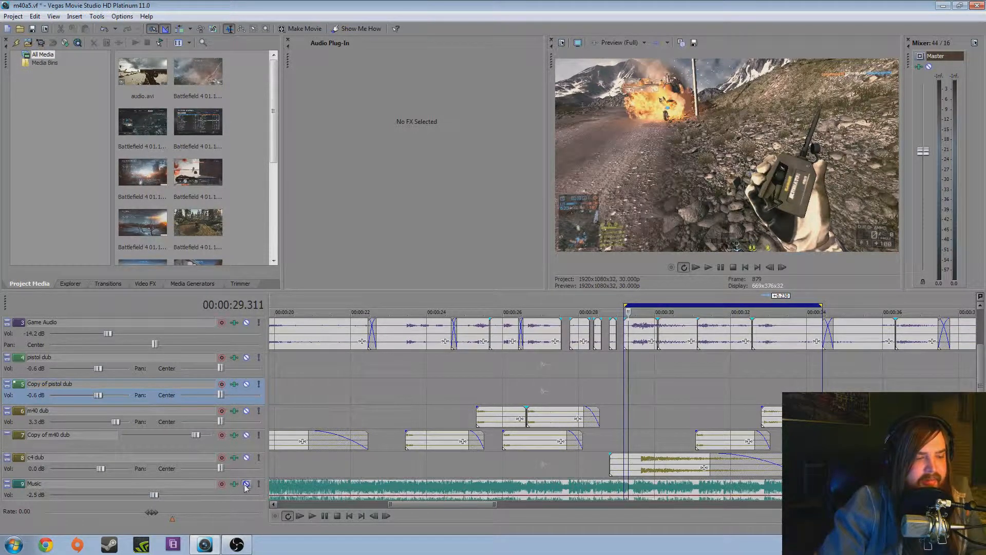
pyautogui.click(610, 359)
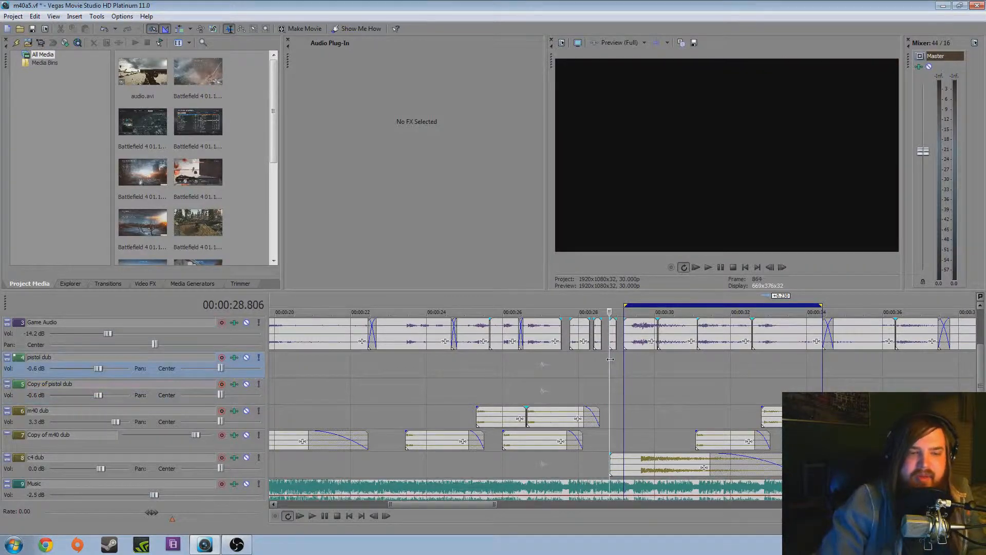
pyautogui.press('space')
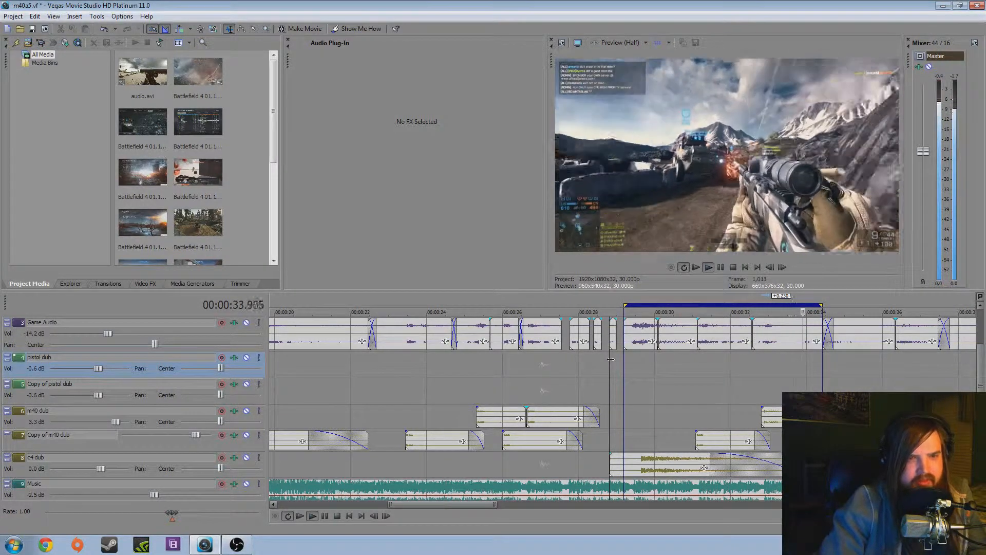
pyautogui.press('space')
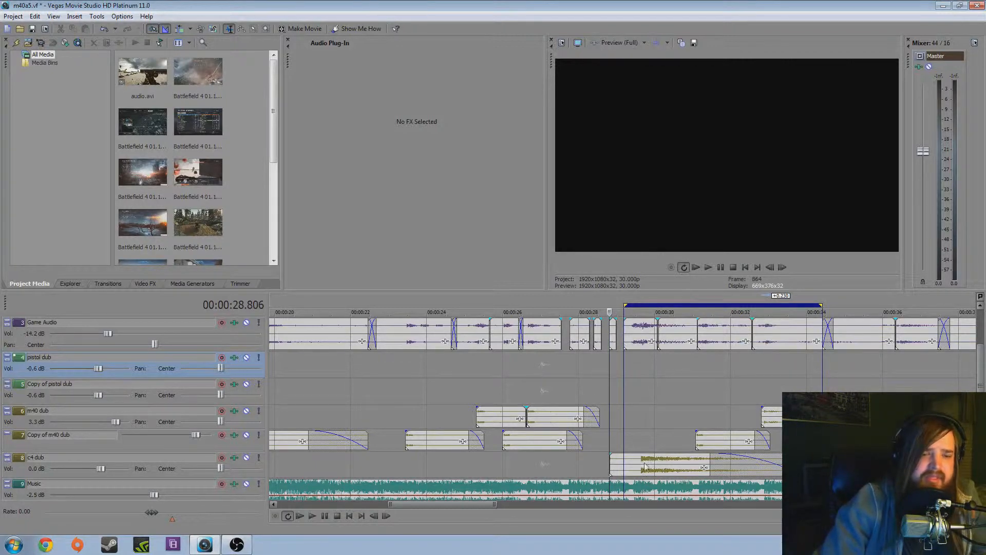
# Step the playhead through the c4 explosion and the following m40 shots to review the dubbed moments.
pyautogui.click(639, 431)
pyautogui.click(689, 392)
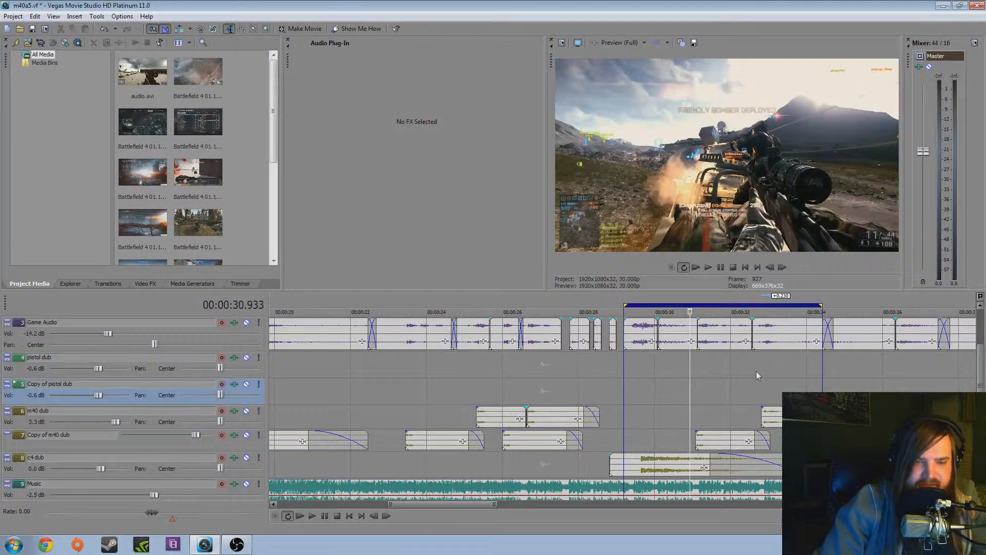
pyautogui.click(756, 371)
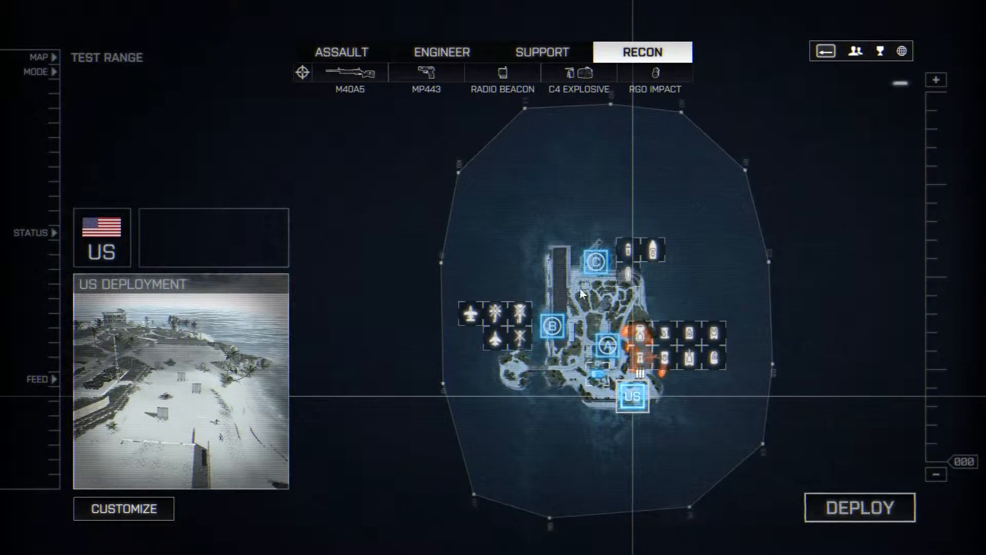
# Switch to Battlefield 4, deploy at the US base on the Test Range and run up to the weapon row.
pyautogui.doubleClick(633, 393)
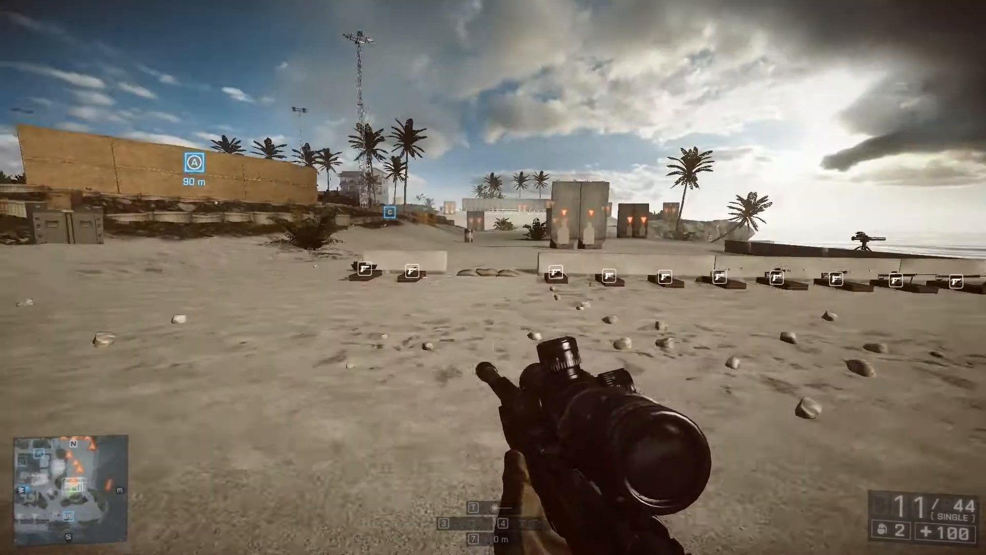
pyautogui.press('w')
pyautogui.press('shift')
pyautogui.press('r')
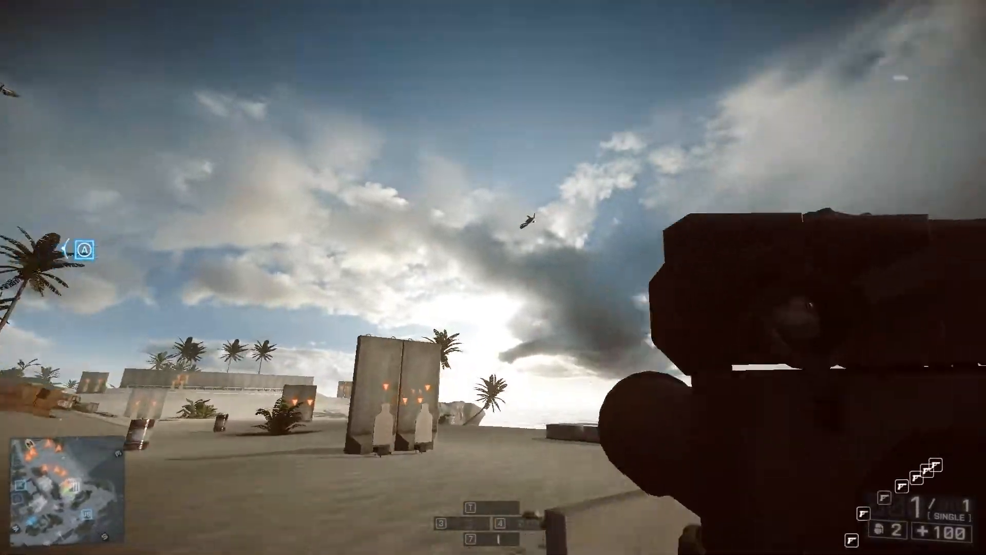
# Aim through the scope and shoot at the aircraft overhead, and fire two M40A5 test shots to hear their sound.
pyautogui.rightClick(493, 277)
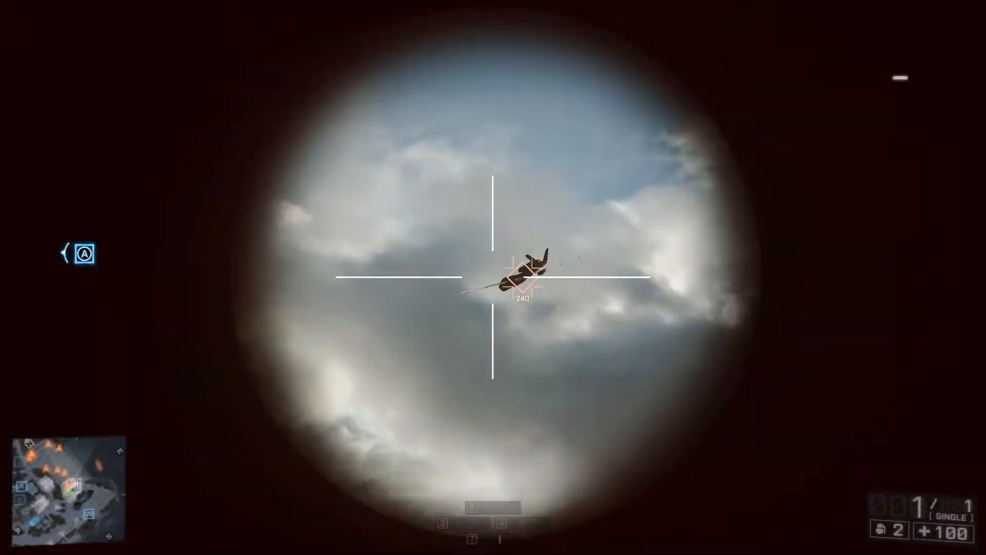
pyautogui.click(493, 277)
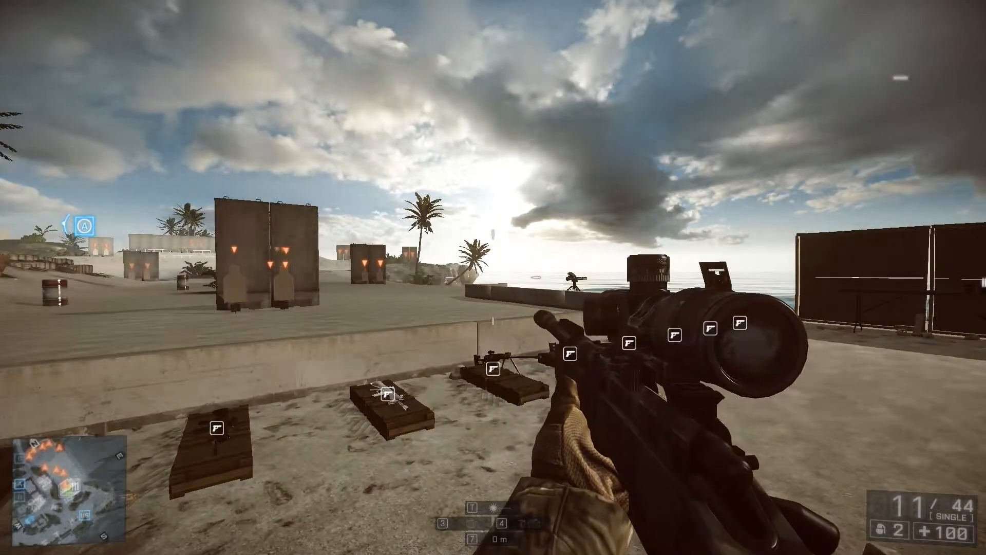
pyautogui.click(493, 277)
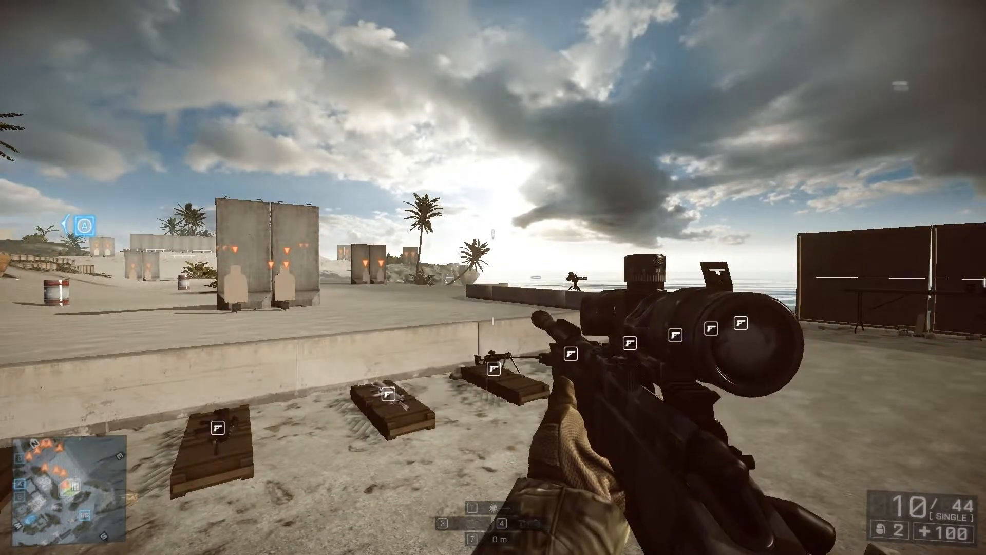
pyautogui.click(493, 277)
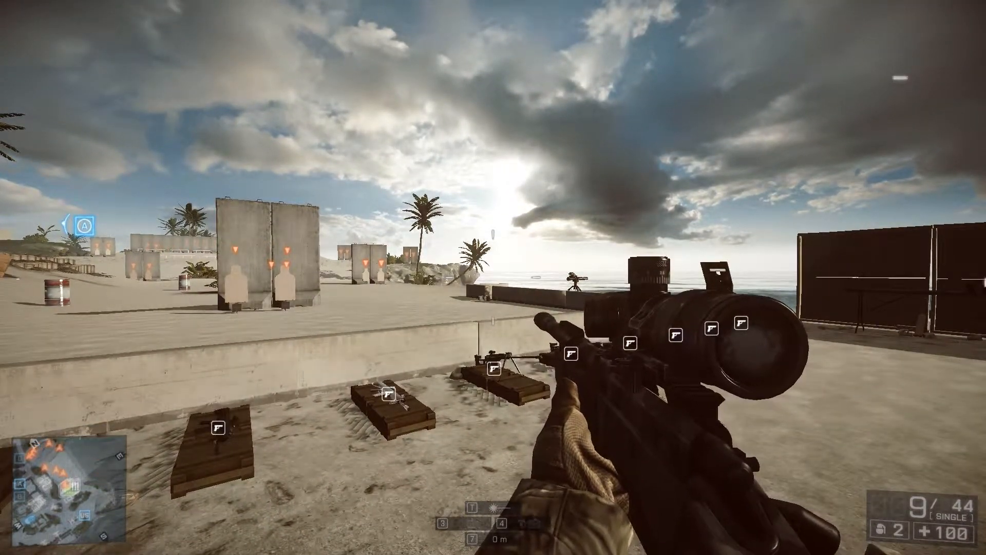
# Set the game's audio speaker type to War Tapes, save the settings and fire M40A5 test shots.
pyautogui.press('Escape')
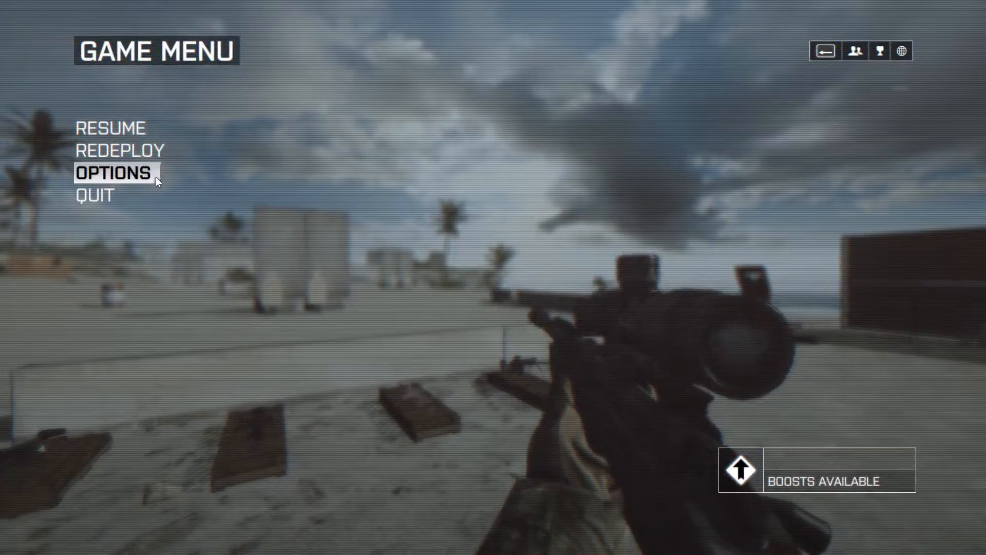
pyautogui.click(155, 176)
pyautogui.click(519, 87)
pyautogui.click(455, 155)
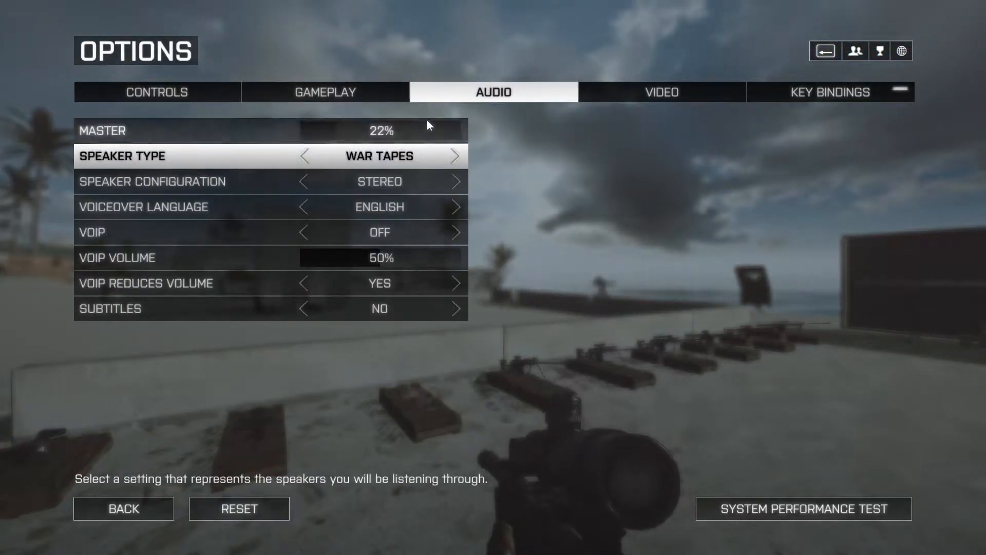
pyautogui.press('Escape')
pyautogui.press('Return')
pyautogui.press('Escape')
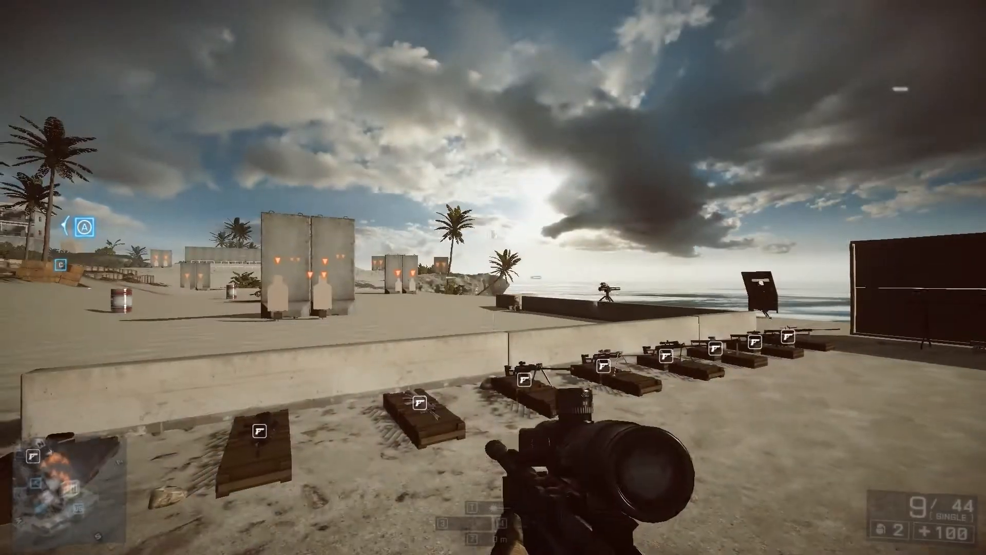
pyautogui.click(493, 277)
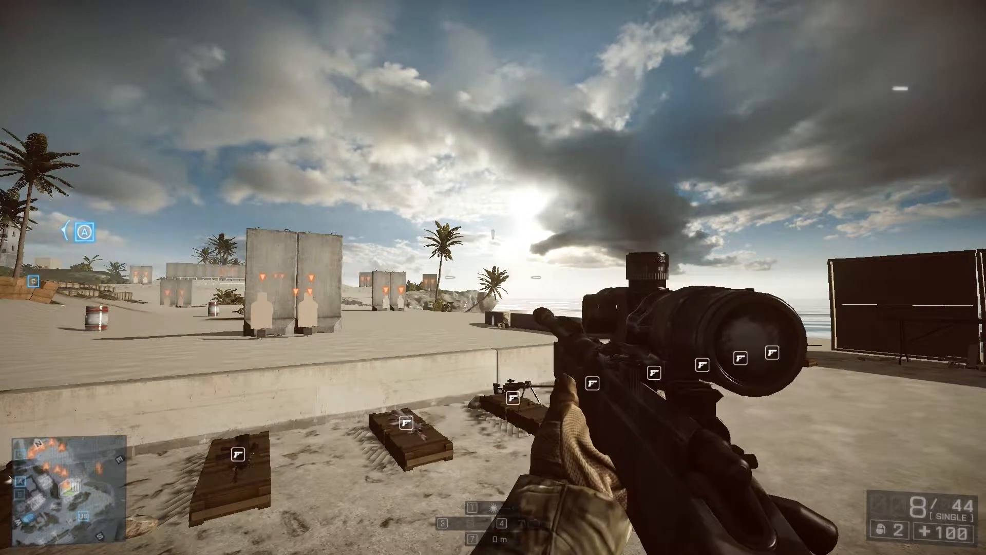
pyautogui.click(493, 278)
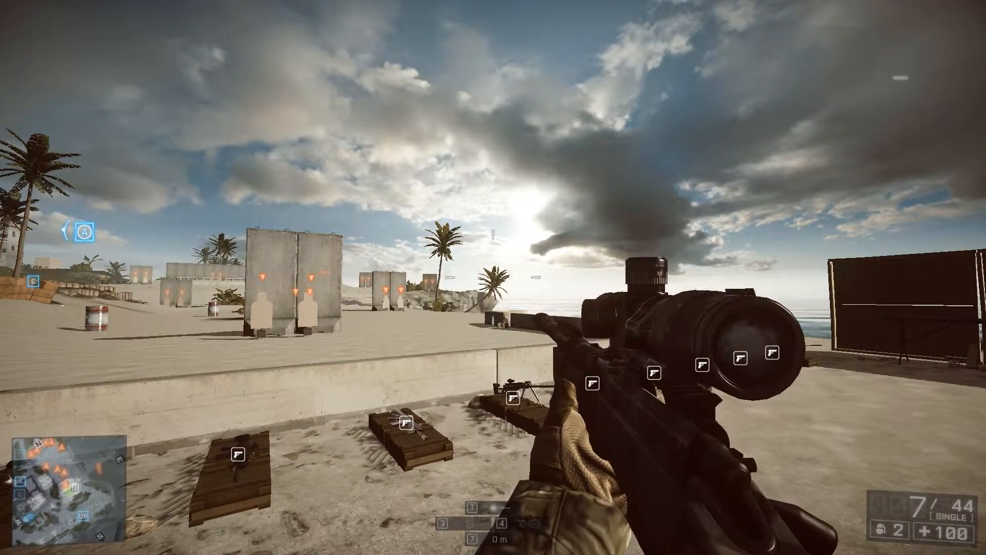
# Set the game's audio speaker type to Headphones and save the settings.
pyautogui.press('Escape')
pyautogui.click(165, 173)
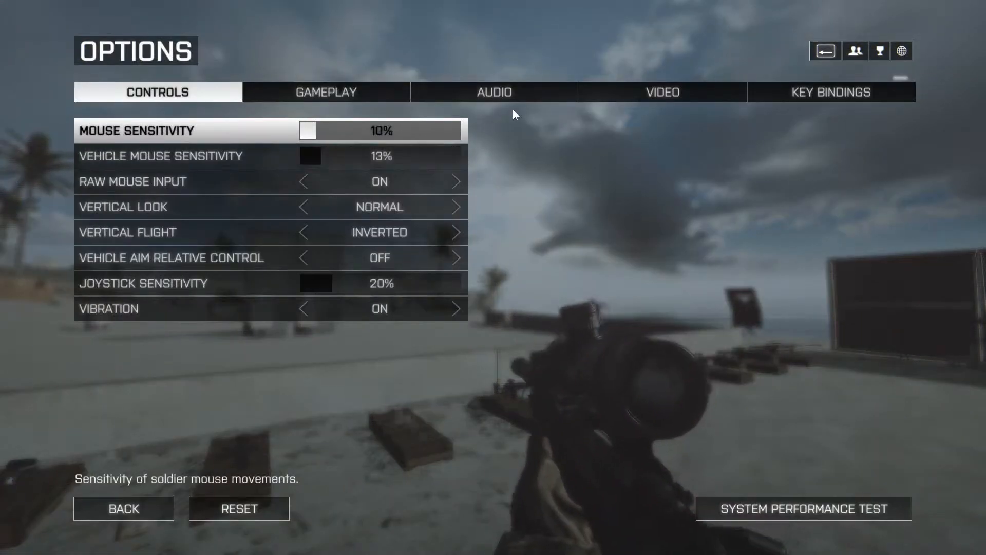
pyautogui.click(516, 96)
pyautogui.click(458, 155)
pyautogui.click(455, 156)
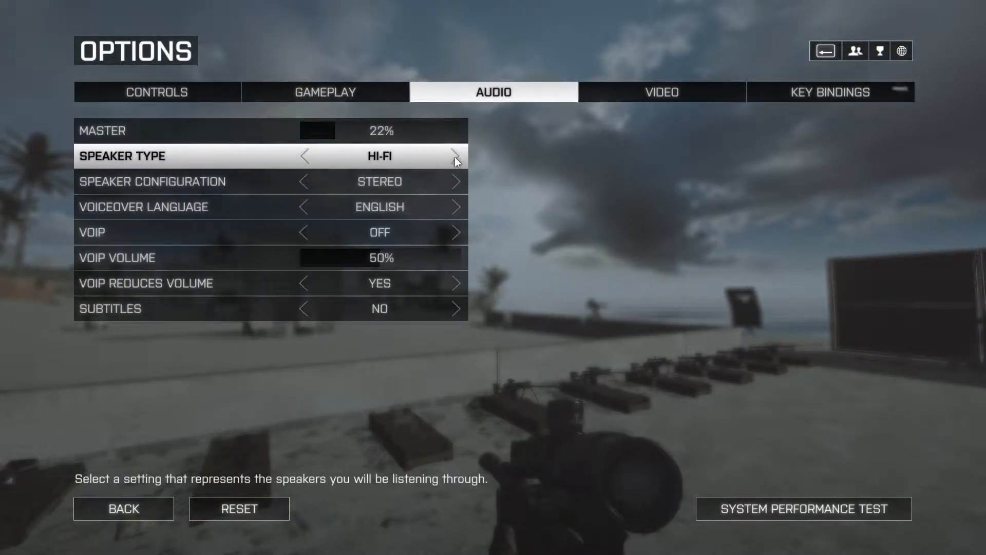
pyautogui.click(455, 156)
pyautogui.click(454, 156)
pyautogui.press('Escape')
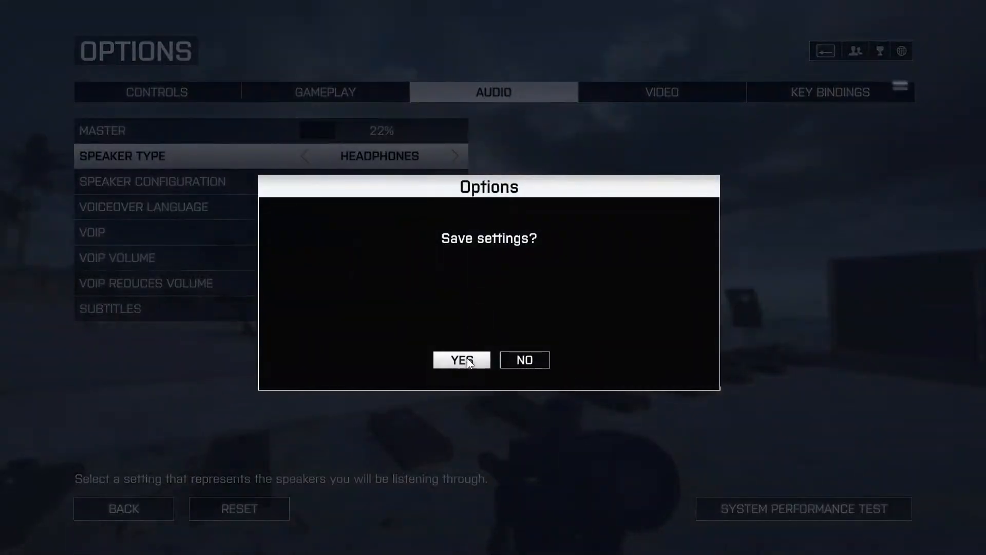
pyautogui.click(462, 358)
# Walk along the weapon row to the M82A3 Mid and pick it up.
pyautogui.press('w')
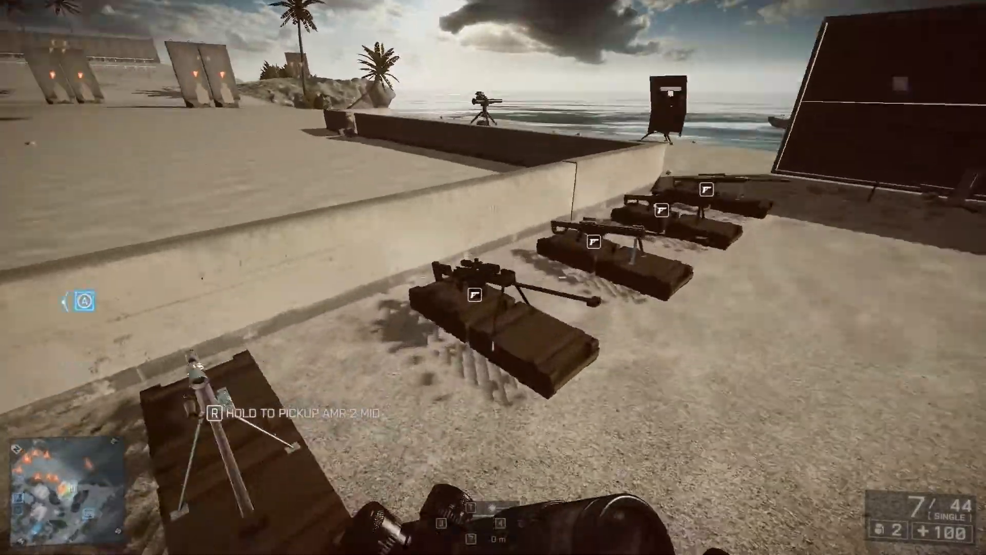
pyautogui.press('d')
pyautogui.press('w')
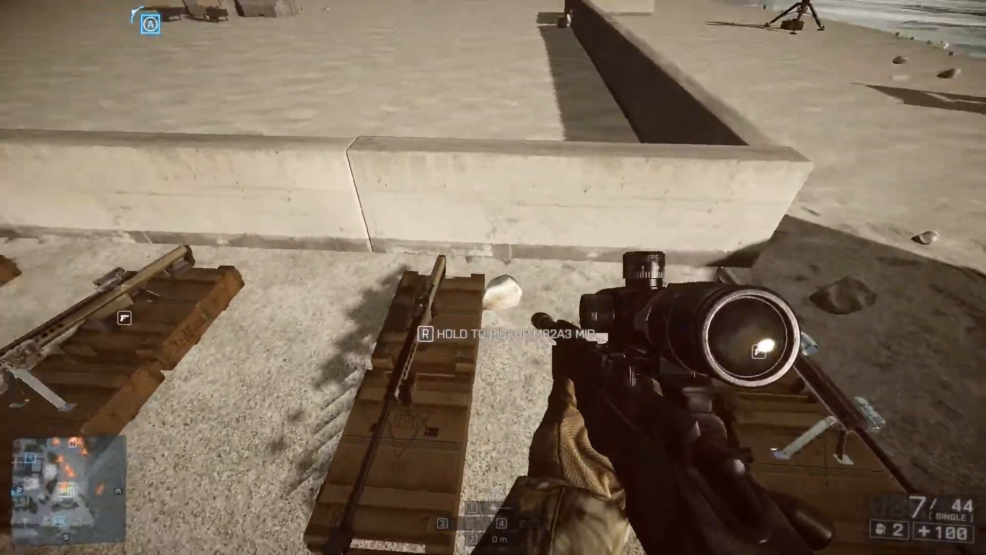
pyautogui.press('r')
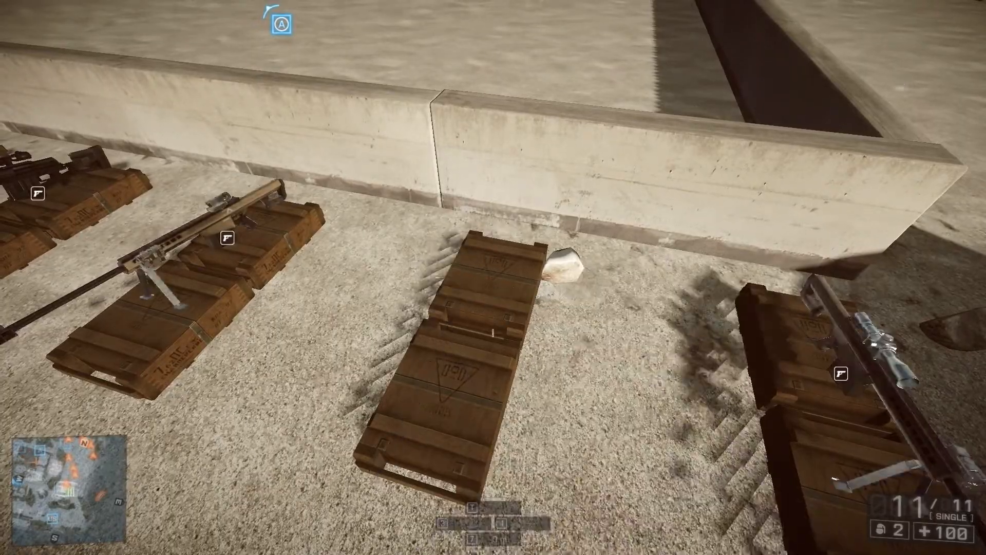
# Run from the weapon crates to the open sand near the watchtower and fire M82A3 test shots.
pyautogui.press('s')
pyautogui.press('a')
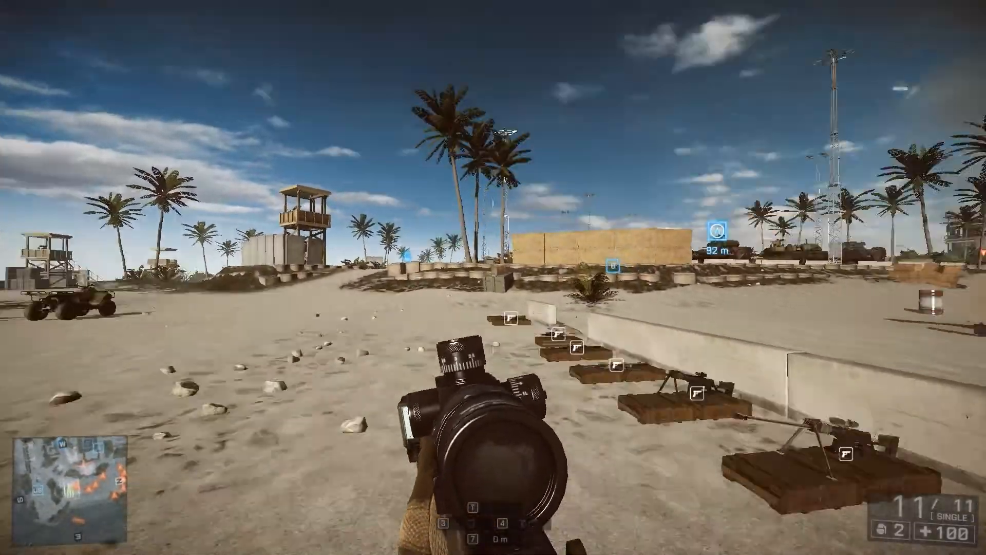
pyautogui.hotkey('shift', 'w')
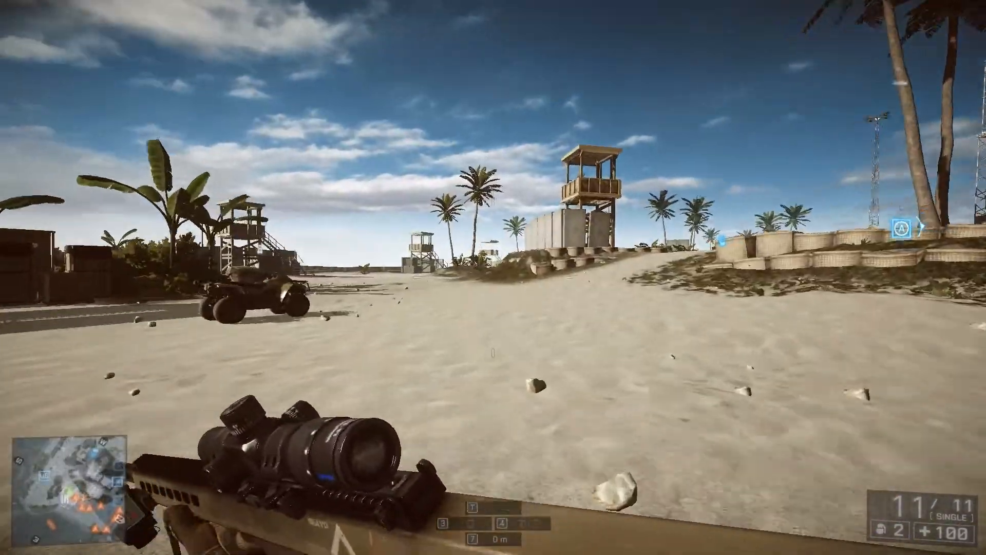
pyautogui.hotkey('shift', 'w')
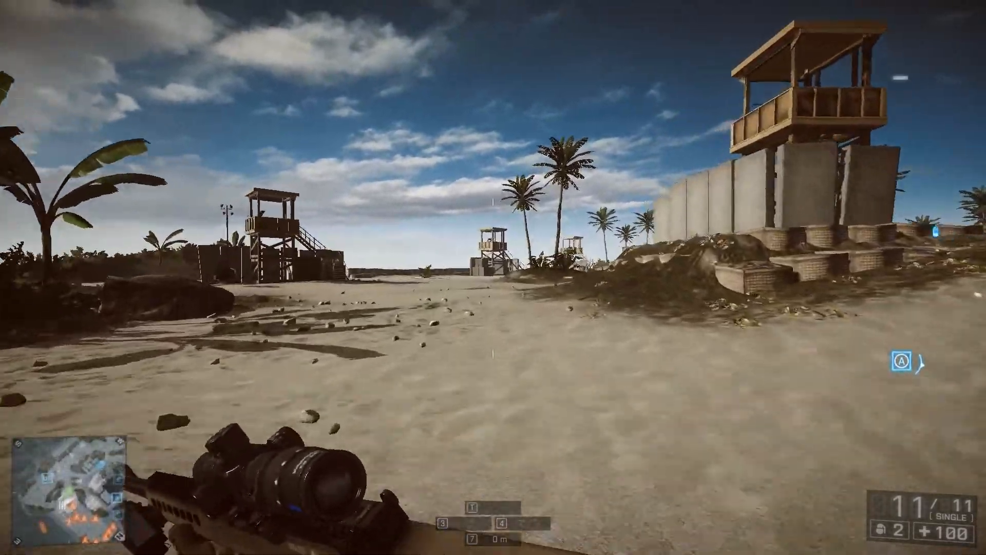
pyautogui.hotkey('shift', 'w')
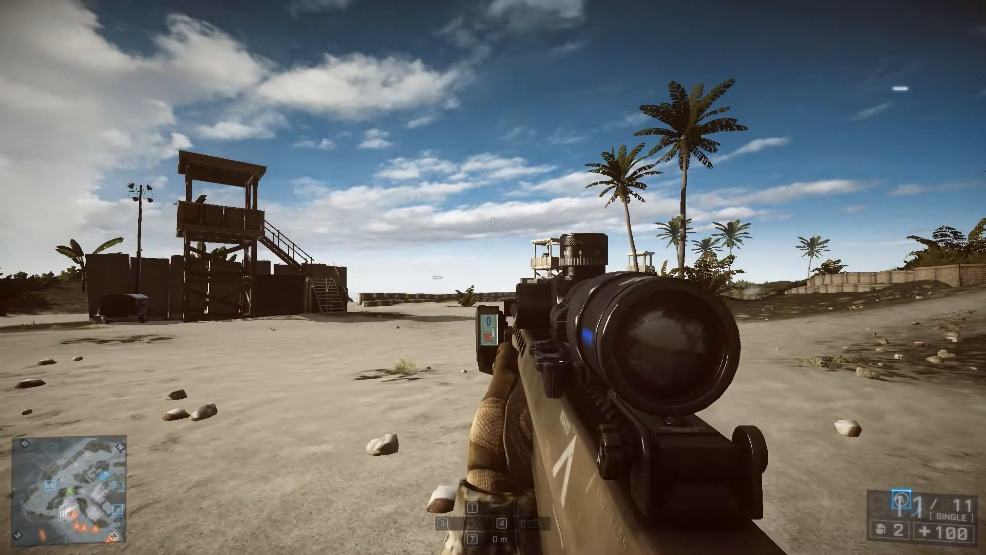
pyautogui.click(493, 278)
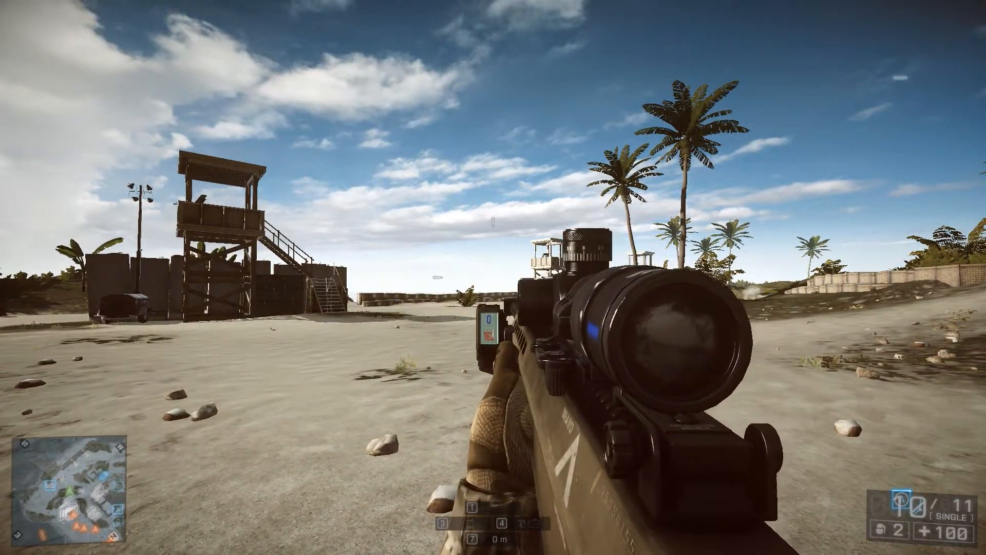
pyautogui.click(493, 277)
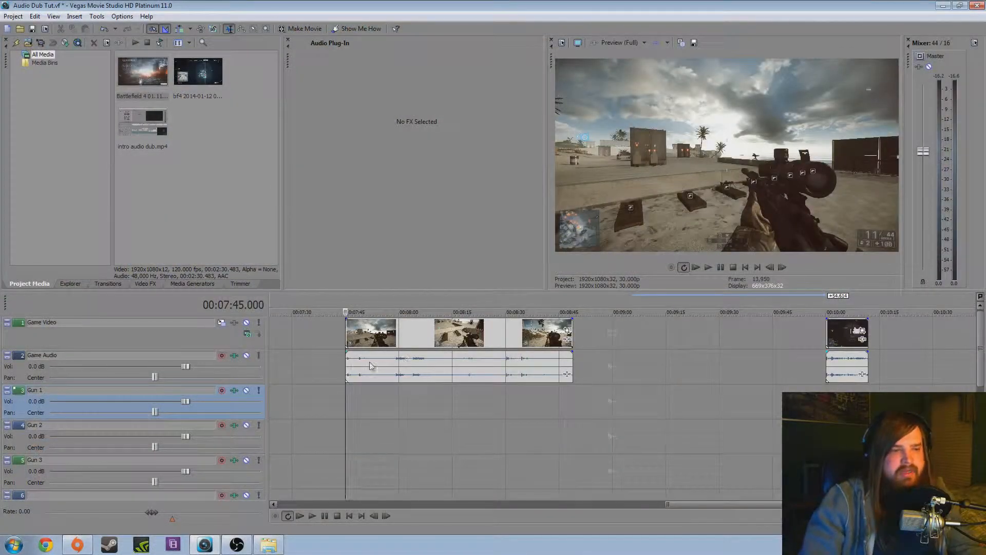
# In Vegas Movie Studio, lower the Game Audio track volume to -1.4 dB and play the start of the test-range clip.
pyautogui.click(347, 335)
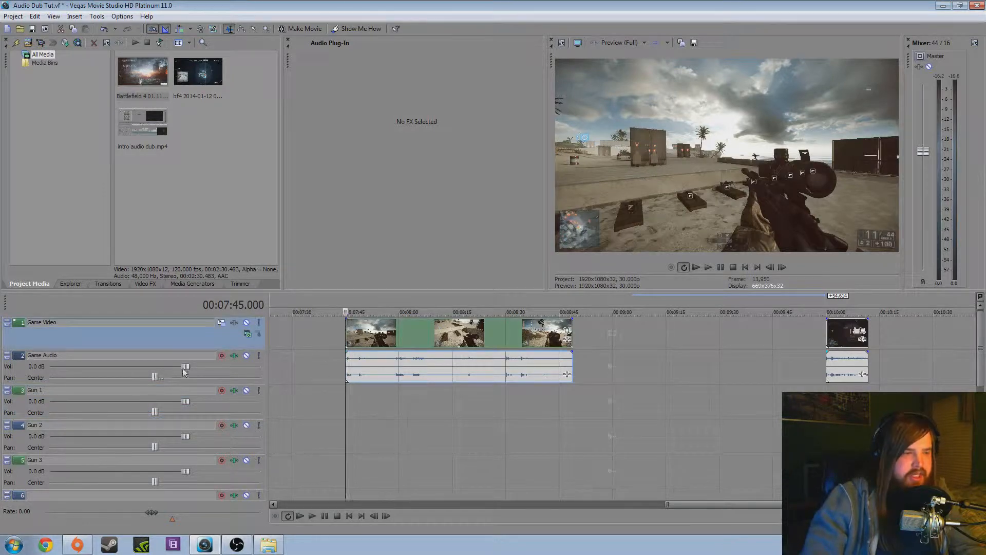
pyautogui.moveTo(175, 368); pyautogui.dragTo(168, 367)
pyautogui.press('space')
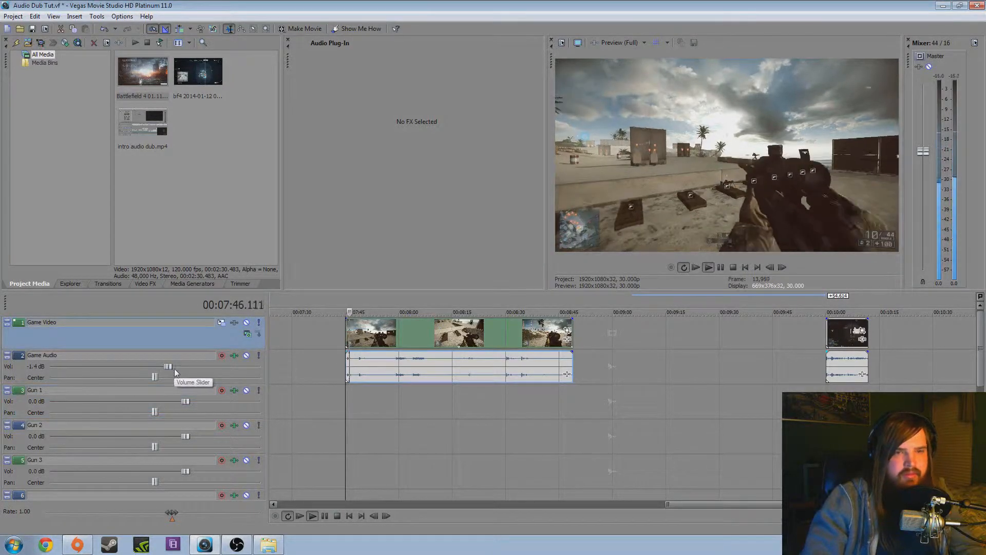
pyautogui.press('space')
# Split the test-range clip at the second M40A5 shot at 00:07:48.971 and again after that shot's sound.
pyautogui.scroll(5, 627, 364)
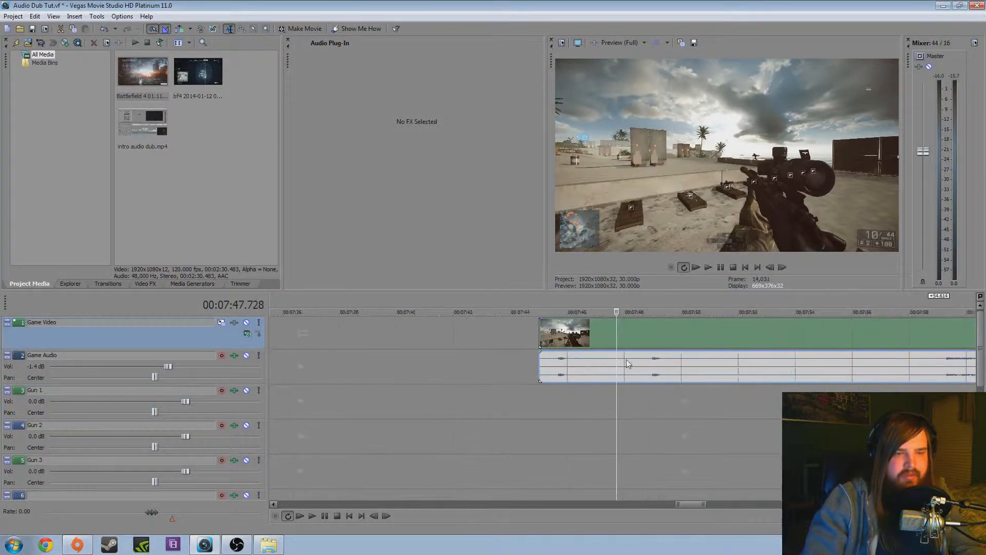
pyautogui.click(652, 336)
pyautogui.scroll(3, 648, 334)
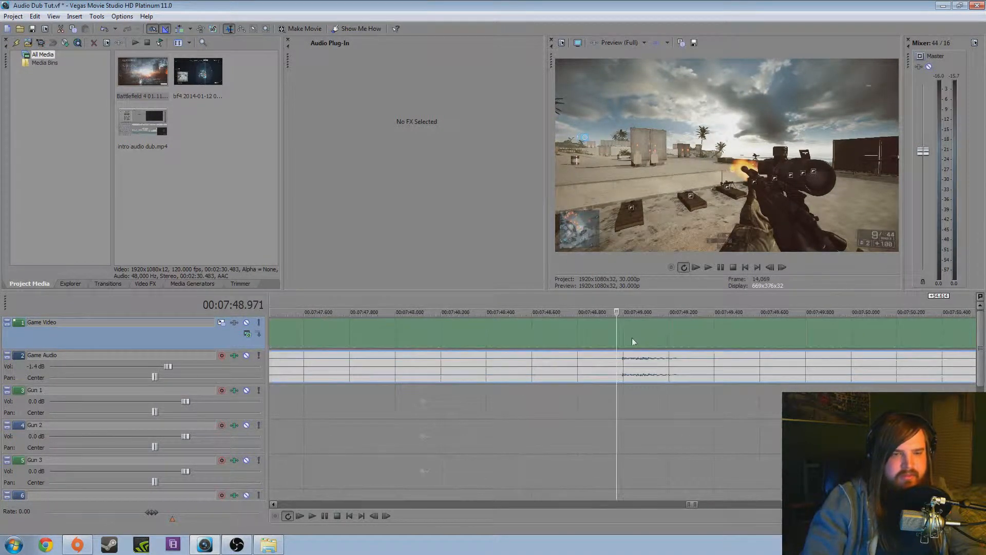
pyautogui.press('s')
pyautogui.scroll(-4, 773, 368)
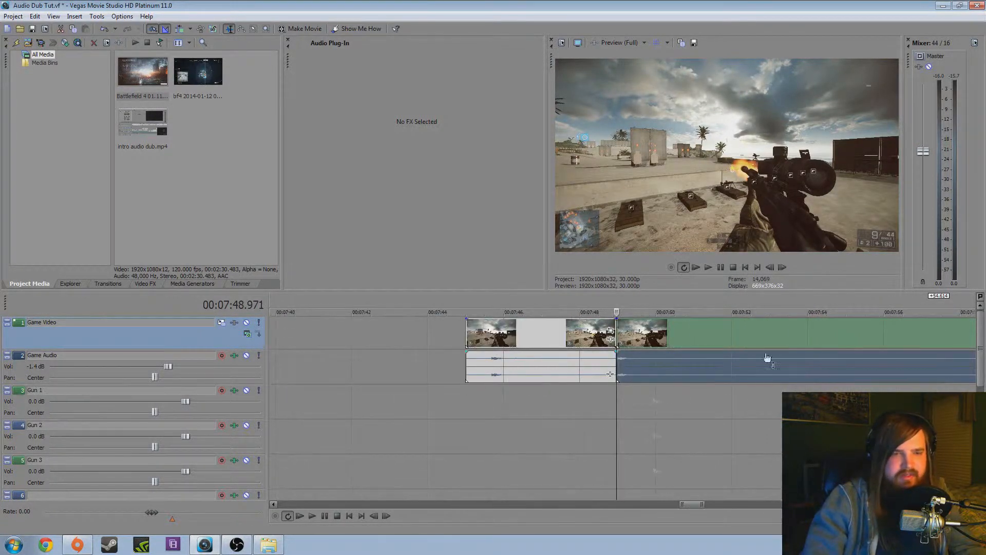
pyautogui.click(762, 363)
pyautogui.press('s')
# Move the isolated M40A5 shot clip to an earlier empty stretch of the timeline and delete the leading leftover segment.
pyautogui.scroll(-4, 760, 364)
pyautogui.moveTo(600, 349); pyautogui.dragTo(437, 352)
pyautogui.click(578, 339)
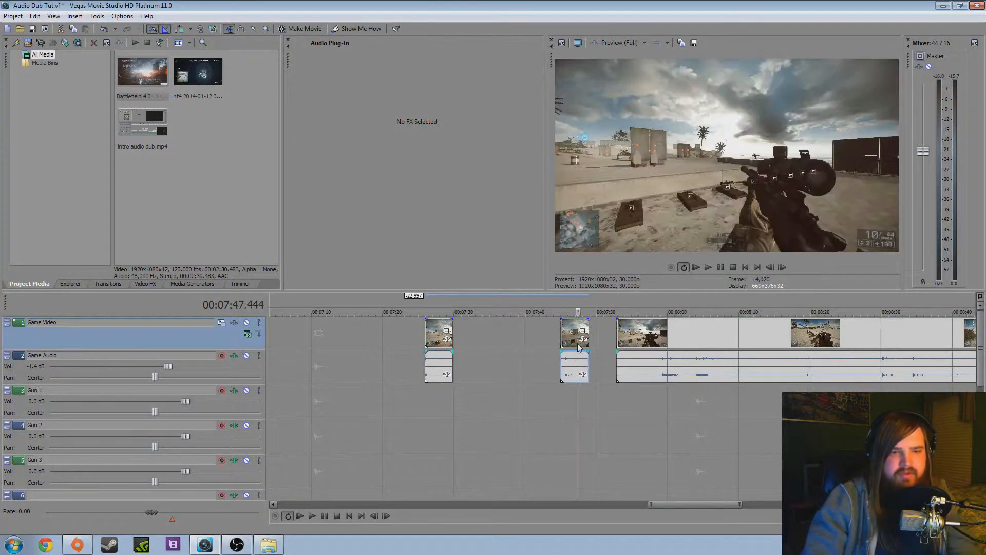
pyautogui.press('Delete')
# Isolate the next M40A5 shots by trimming the clip's start to them and splitting at 00:08:09.003, and move the segment beside the first shot clip.
pyautogui.moveTo(618, 334); pyautogui.dragTo(694, 349)
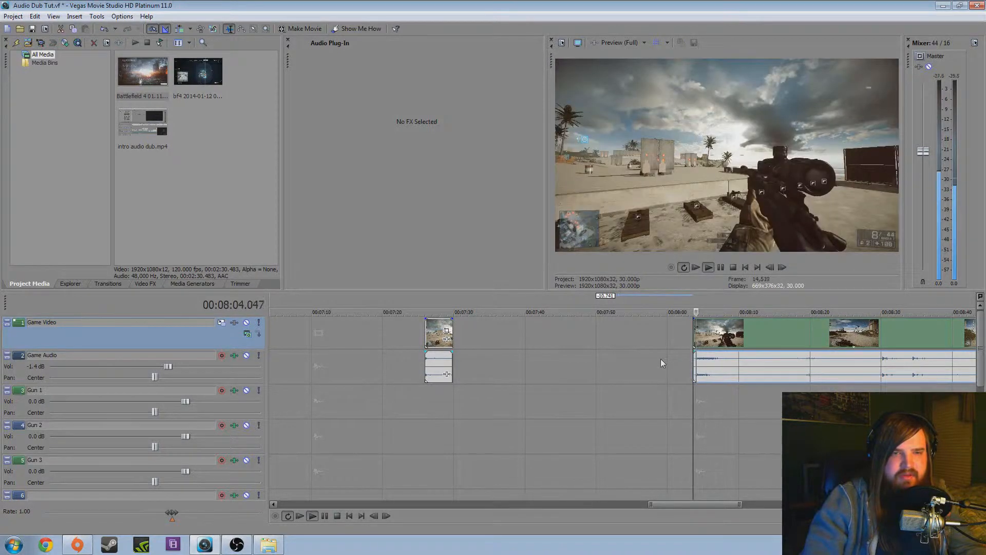
pyautogui.scroll(4, 660, 363)
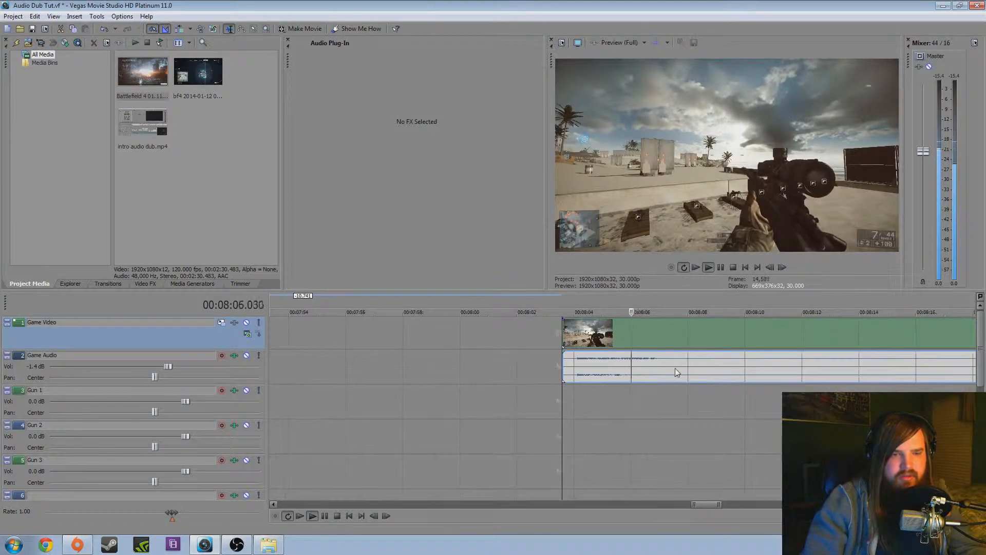
pyautogui.scroll(-2, 675, 368)
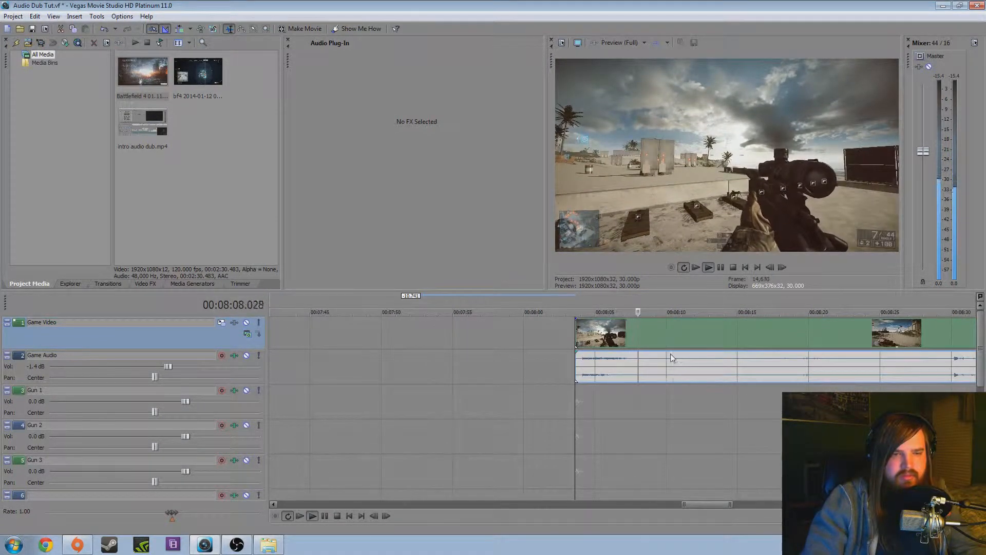
pyautogui.press('Return')
pyautogui.press('s')
pyautogui.scroll(-2, 630, 356)
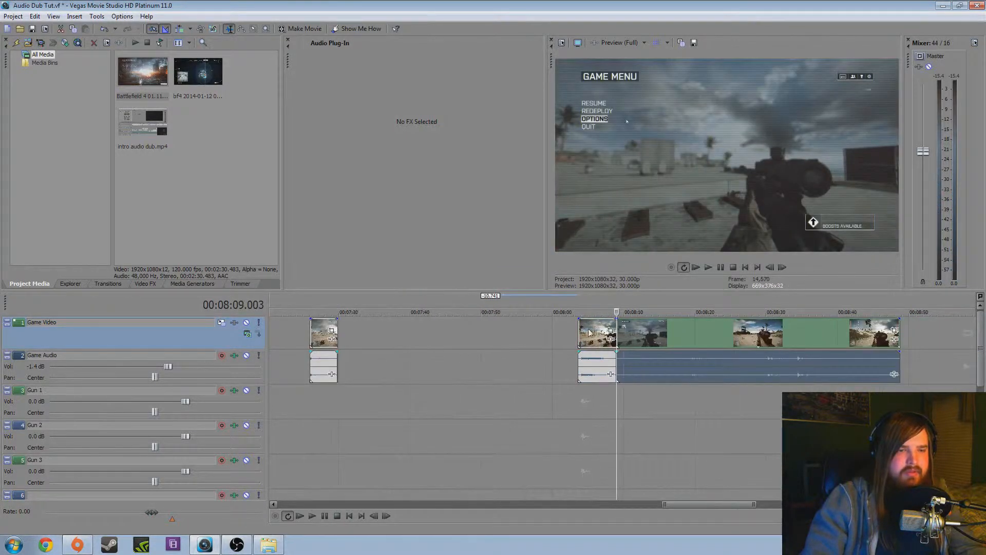
pyautogui.moveTo(590, 332); pyautogui.dragTo(384, 333)
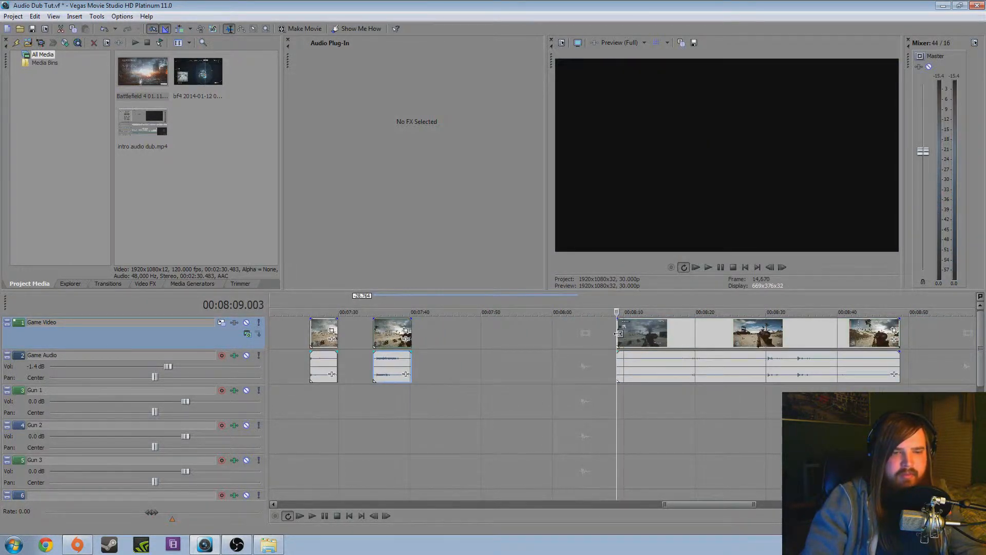
# Isolate the M82A3 shot by trimming before it and splitting at 00:08:41.443, place it beside the other shots and delete the leftover footage.
pyautogui.moveTo(619, 334); pyautogui.dragTo(794, 339)
pyautogui.click(794, 340)
pyautogui.press('space')
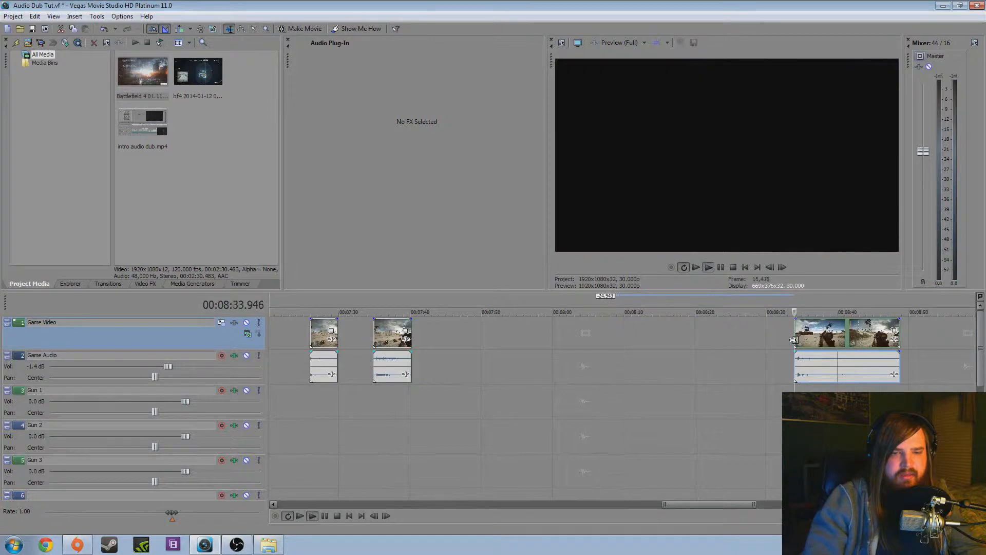
pyautogui.press('space')
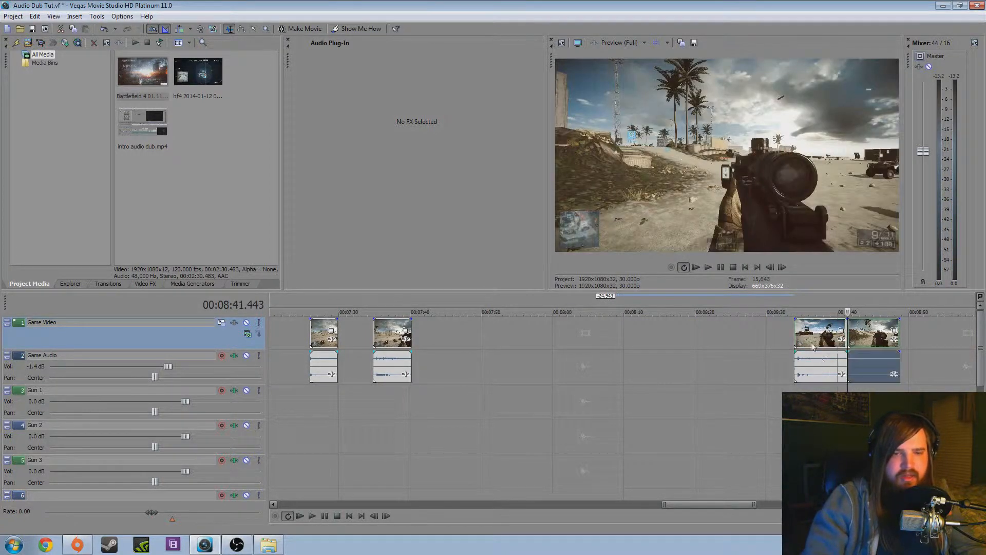
pyautogui.moveTo(812, 341); pyautogui.dragTo(454, 340)
pyautogui.click(852, 343)
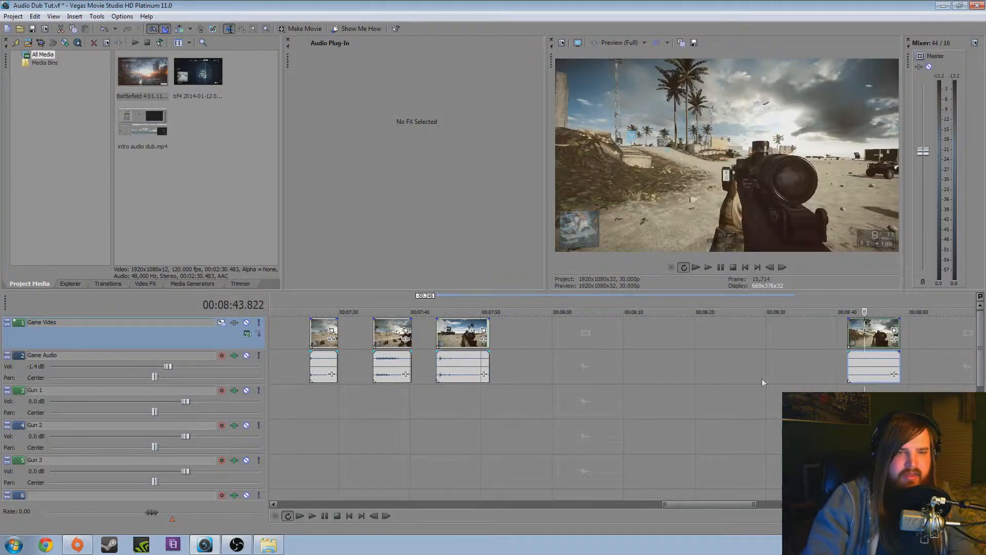
pyautogui.press('Delete')
# Delete the video events of the three shot clips, keeping only their audio on the Game Audio track.
pyautogui.click(456, 335)
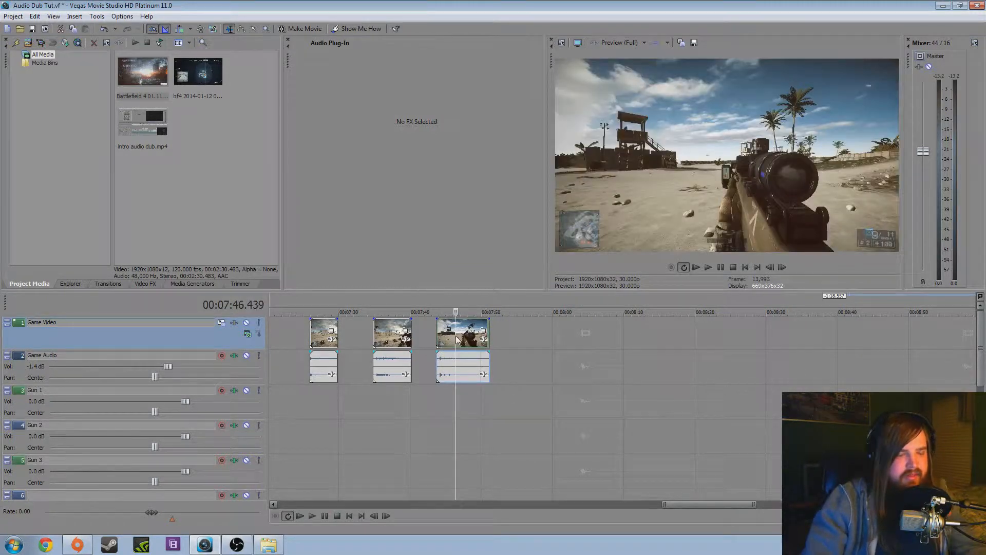
pyautogui.click(392, 334)
pyautogui.click(319, 336)
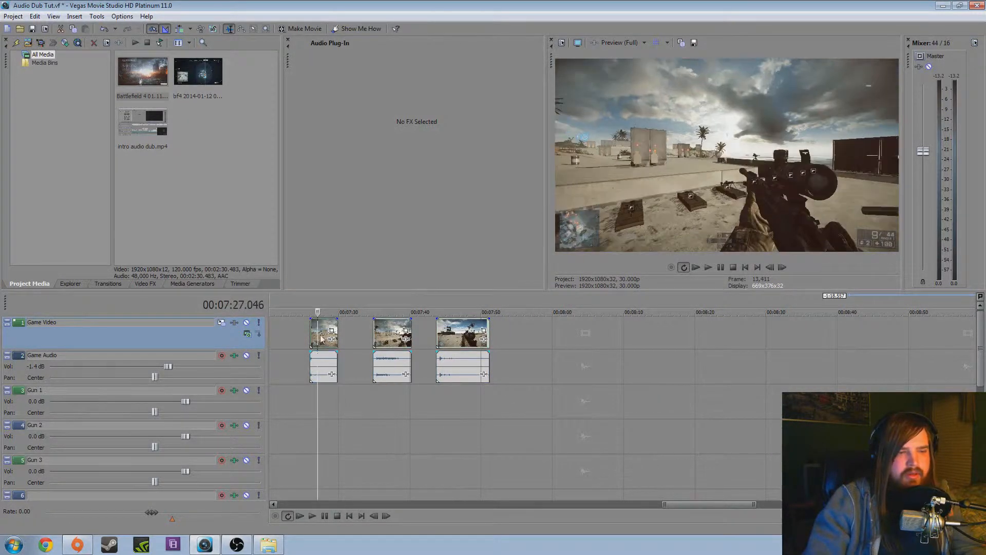
pyautogui.click(513, 331)
pyautogui.click(456, 335)
pyautogui.press('Delete')
pyautogui.click(390, 336)
pyautogui.press('Delete')
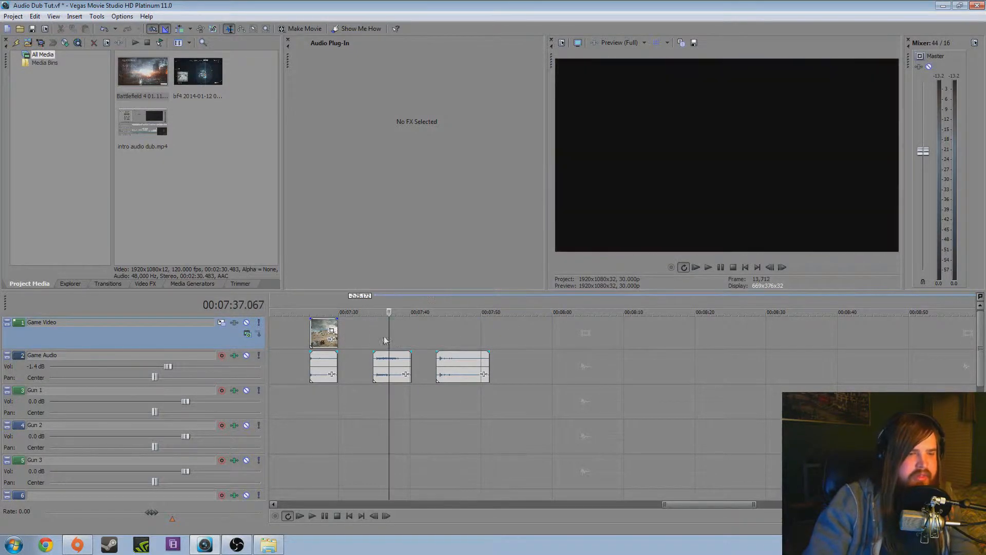
pyautogui.click(321, 335)
pyautogui.press('Delete')
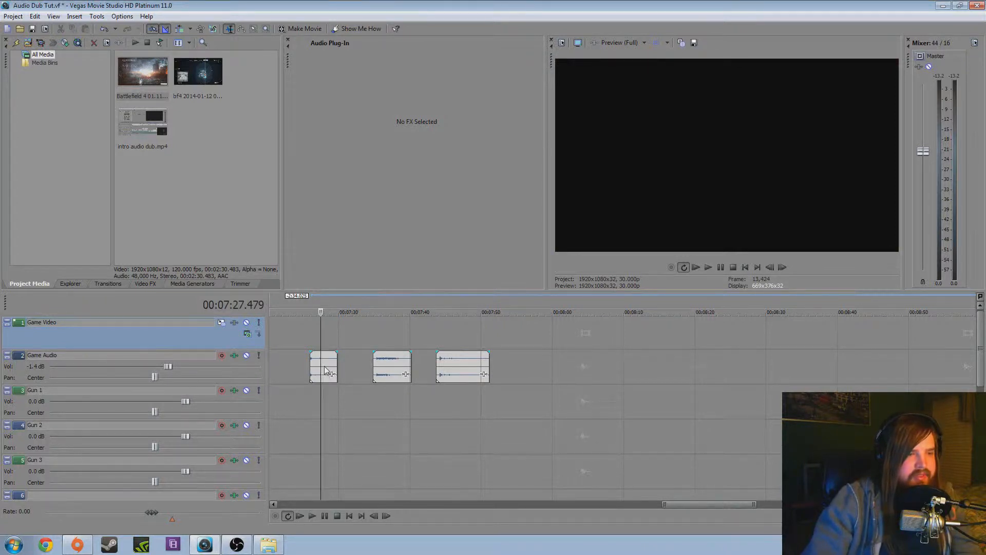
# Place the three shot audio clips one above another on the Gun 1, Gun 2 and Gun 3 tracks.
pyautogui.moveTo(324, 370); pyautogui.dragTo(401, 408)
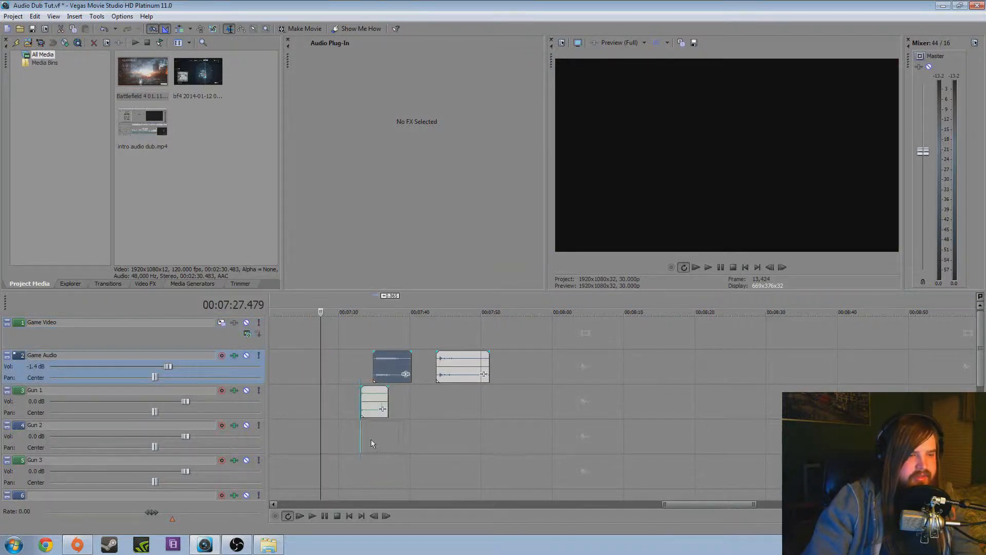
pyautogui.moveTo(372, 443); pyautogui.dragTo(372, 444)
pyautogui.click(450, 374)
pyautogui.moveTo(382, 478); pyautogui.dragTo(374, 474)
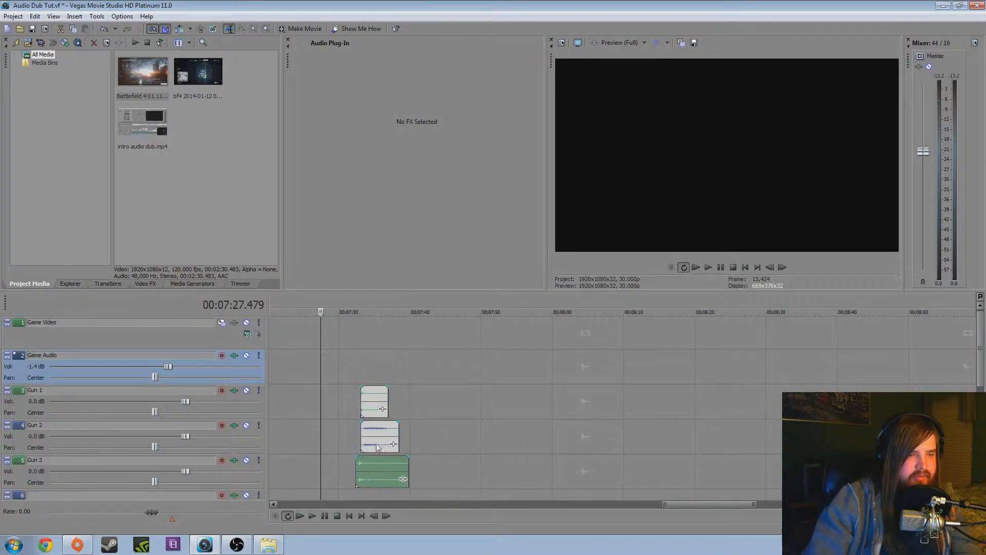
# Shift the Gun 3 and Gun 1 clips along the timeline to roughly line up their shots with the Gun 2 shot.
pyautogui.click(362, 367)
pyautogui.scroll(10, 417, 365)
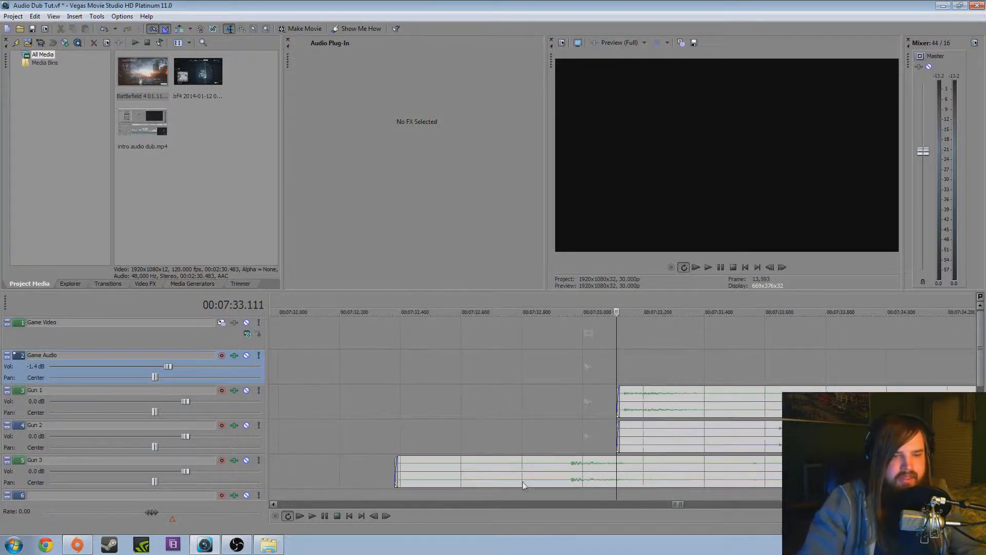
pyautogui.moveTo(526, 480); pyautogui.dragTo(735, 465)
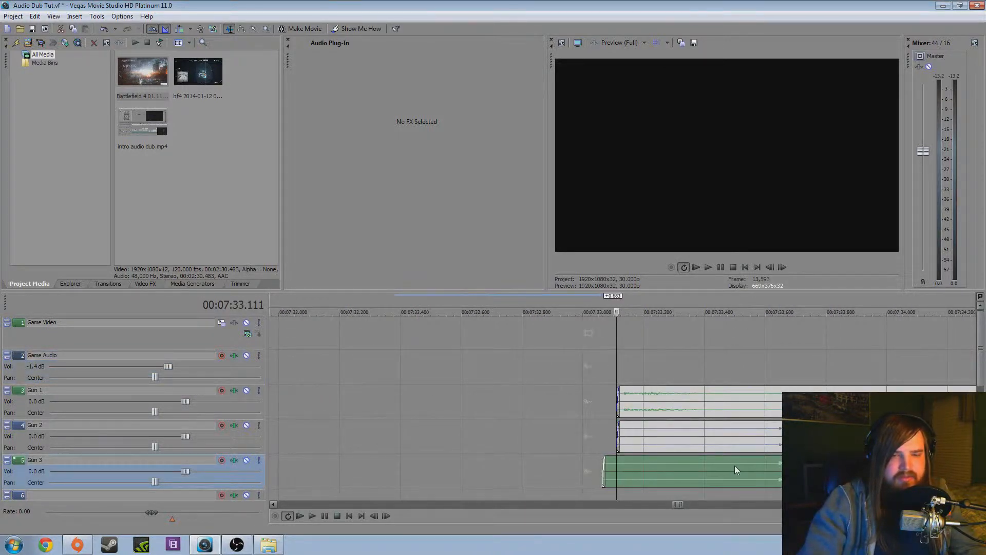
pyautogui.moveTo(754, 402); pyautogui.dragTo(908, 398)
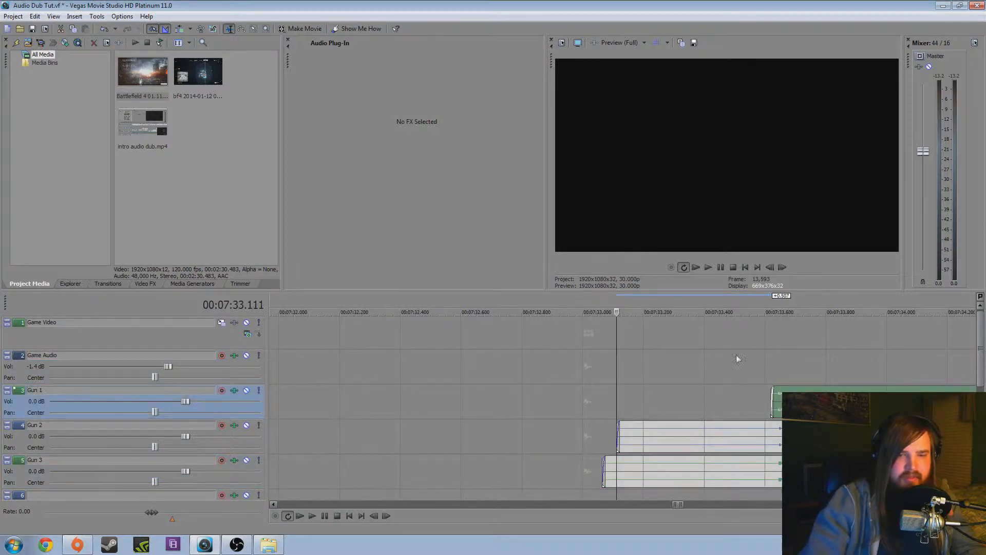
# Fine-align the Gun 1 and Gun 2 clips so their shot waveforms start together with the Gun 3 shot.
pyautogui.click(785, 360)
pyautogui.scroll(8, 757, 402)
pyautogui.scroll(3, 569, 424)
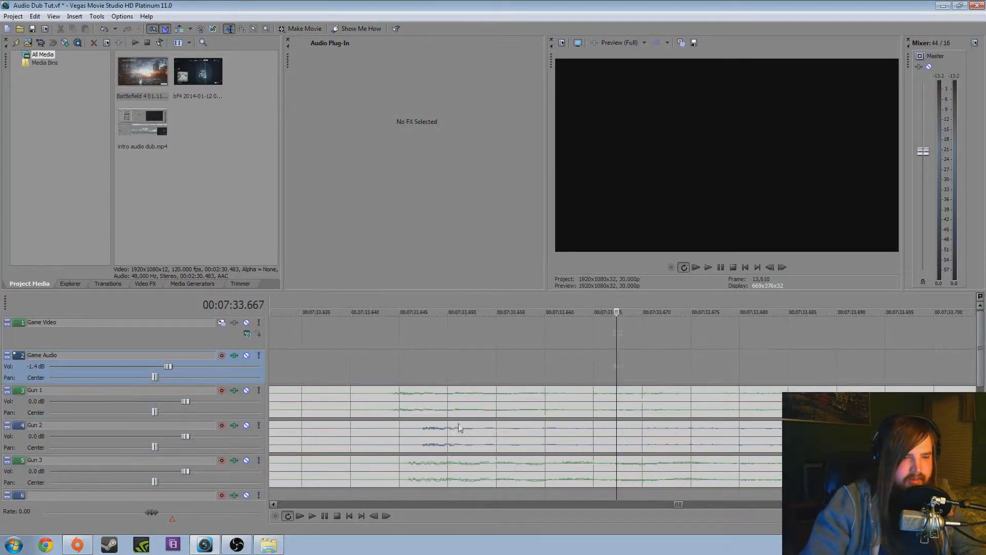
pyautogui.click(432, 409)
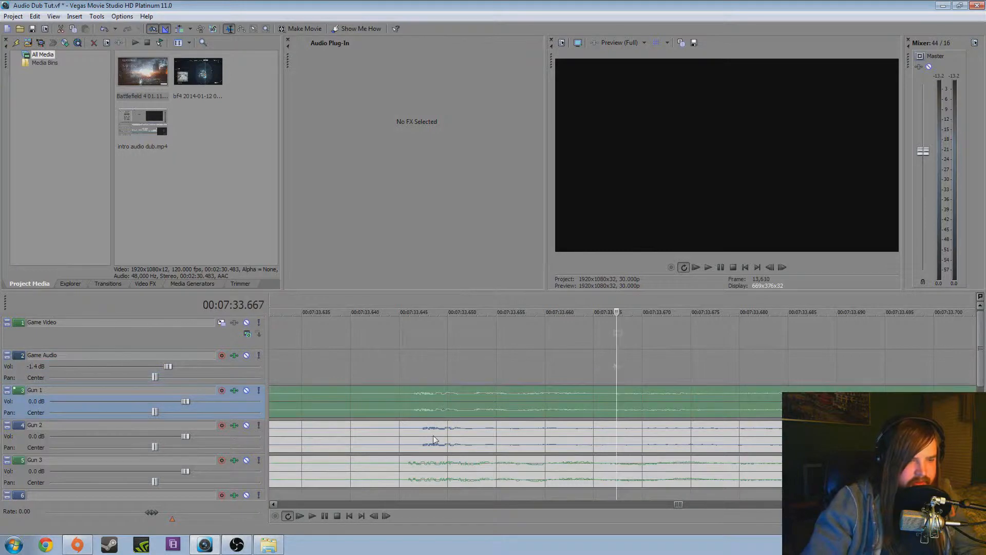
pyautogui.moveTo(434, 435); pyautogui.dragTo(425, 435)
pyautogui.click(436, 364)
pyautogui.rightClick(548, 413)
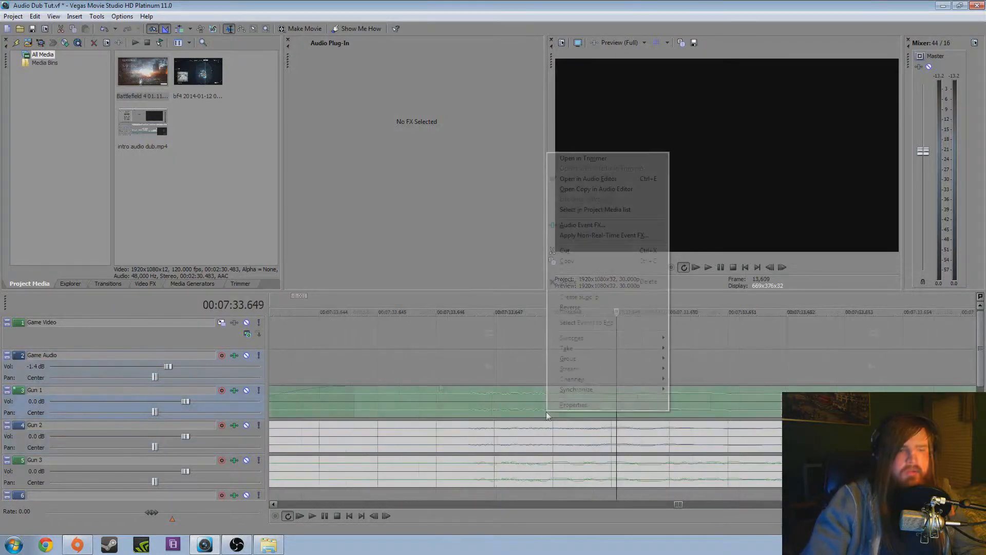
# Turn on Normalize in the event properties of the Gun 1 shot clip.
pyautogui.click(467, 358)
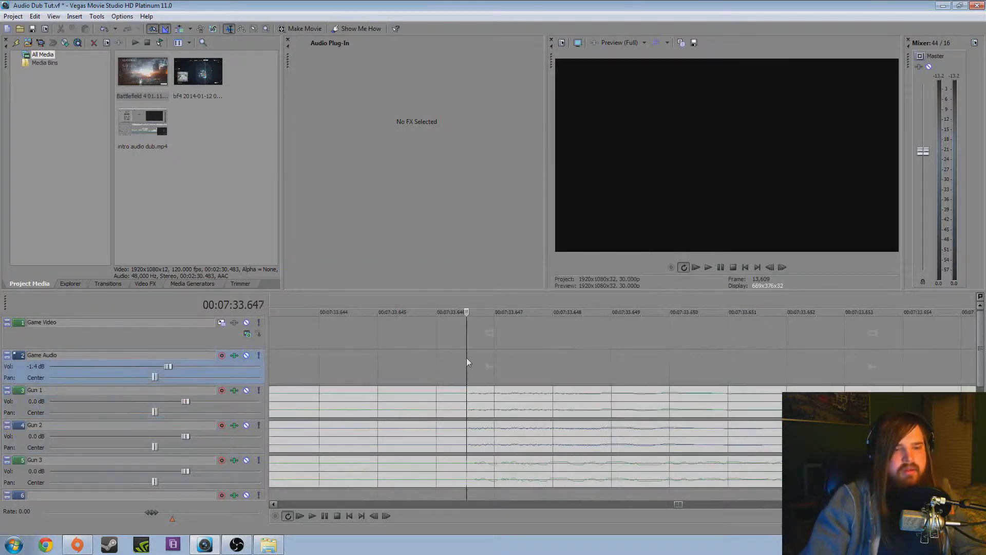
pyautogui.rightClick(541, 417)
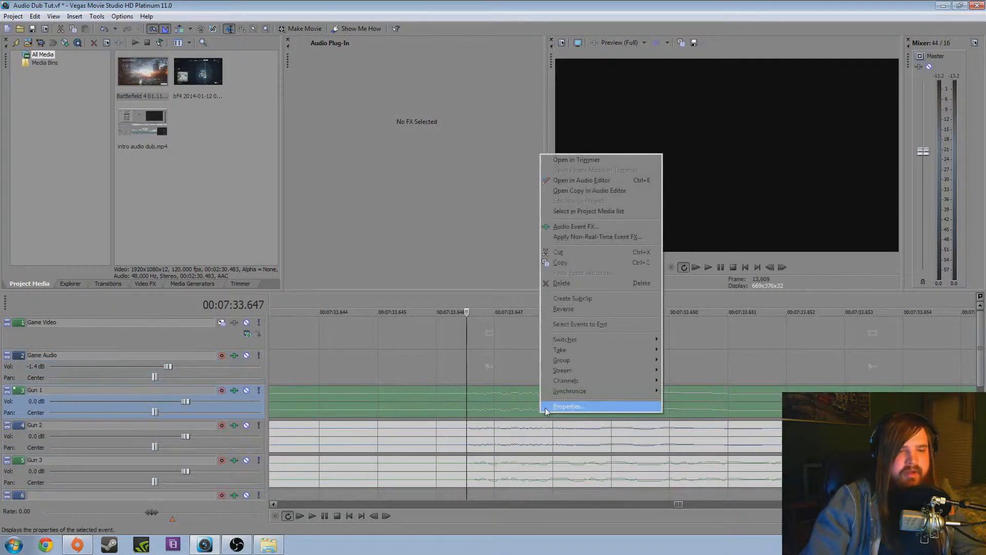
pyautogui.click(548, 408)
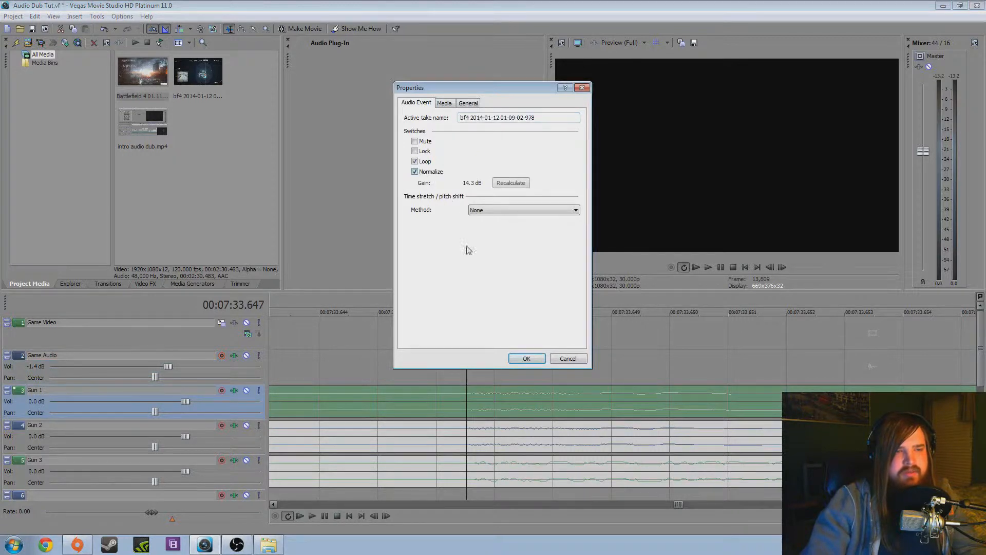
pyautogui.click(534, 355)
# Turn on Normalize in the event properties of the Gun 2 shot clip.
pyautogui.click(559, 444)
pyautogui.rightClick(558, 445)
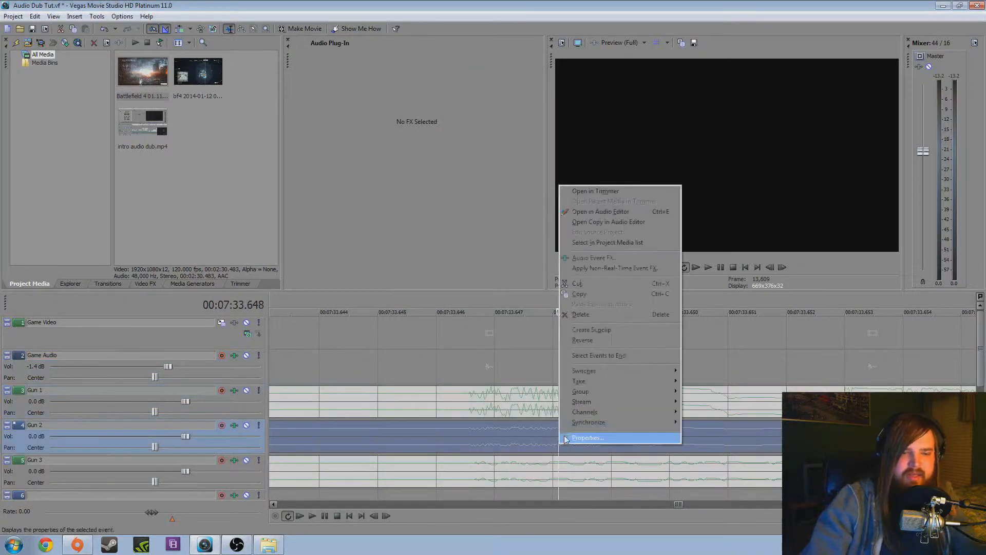
pyautogui.click(567, 436)
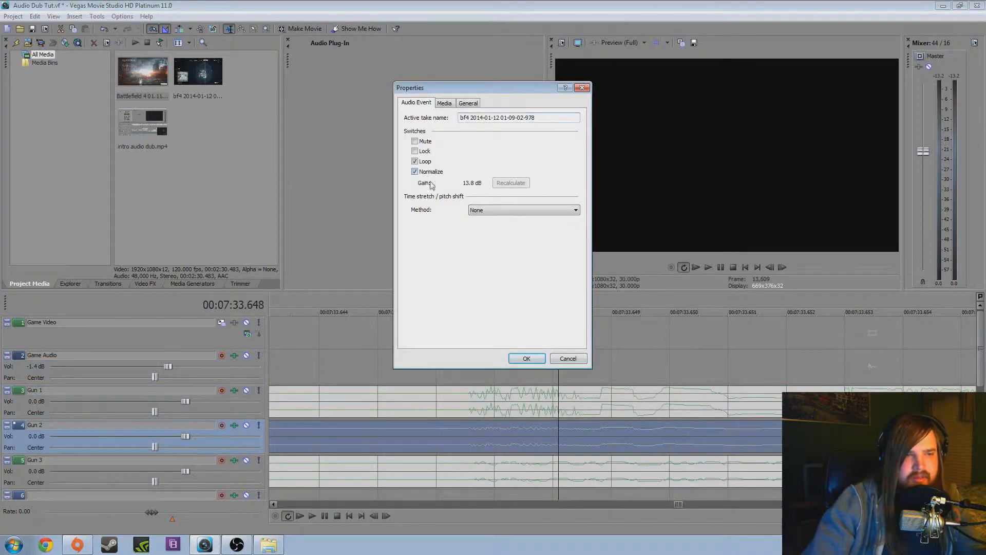
pyautogui.click(526, 357)
# Turn on Normalize in the event properties of the Gun 3 shot clip.
pyautogui.click(567, 462)
pyautogui.rightClick(567, 462)
pyautogui.click(575, 454)
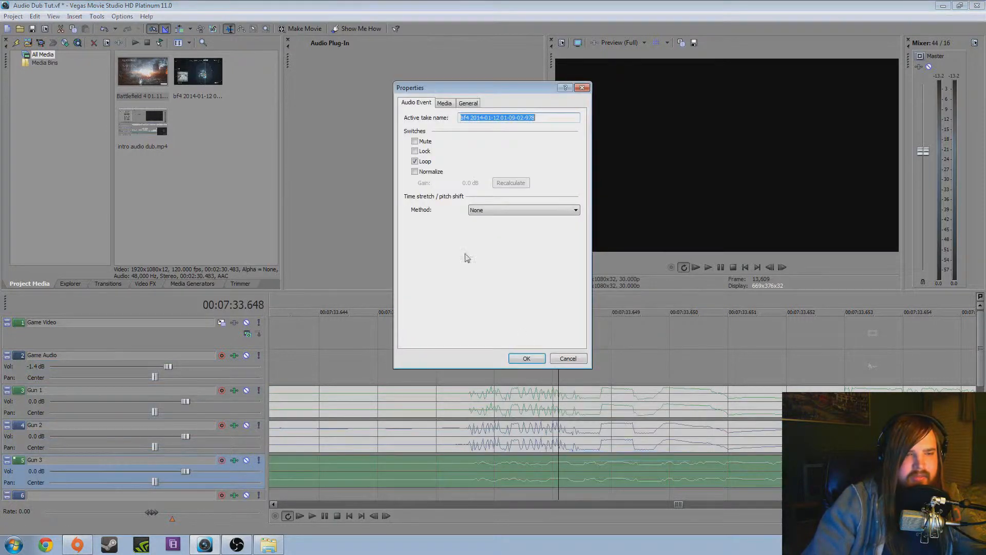
pyautogui.click(526, 358)
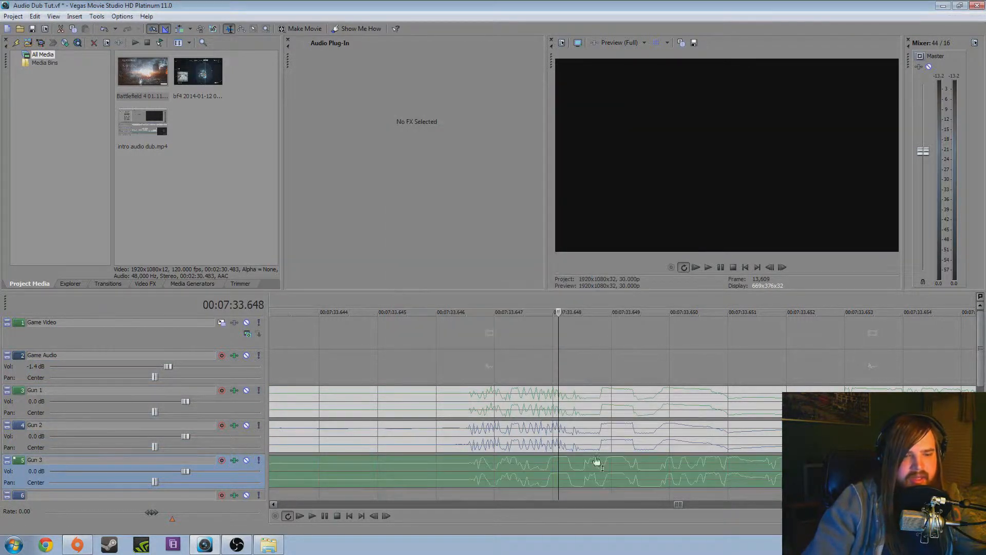
# Examine how the normalized shot waveforms line up across the Gun 1, Gun 2 and Gun 3 tracks.
pyautogui.click(507, 375)
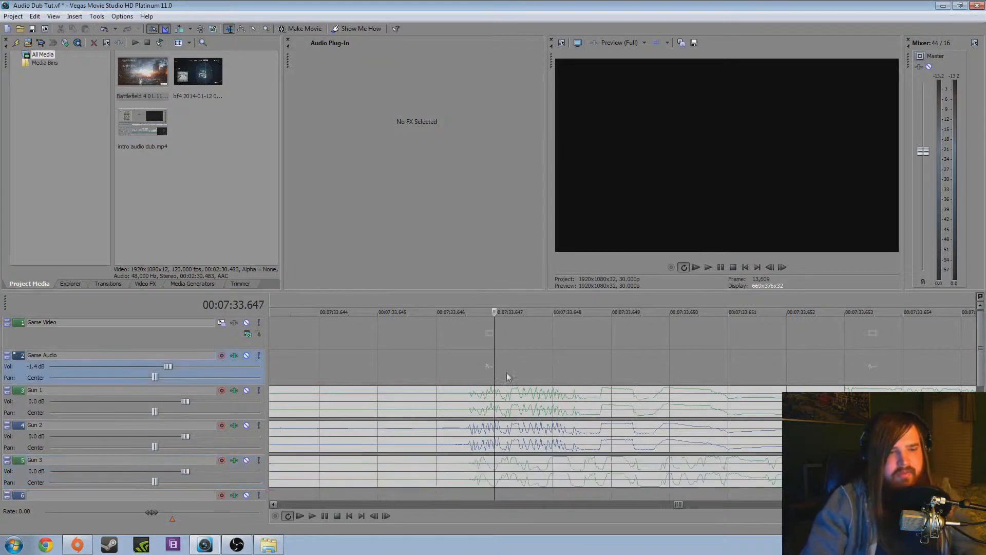
pyautogui.click(610, 372)
pyautogui.scroll(4, 612, 380)
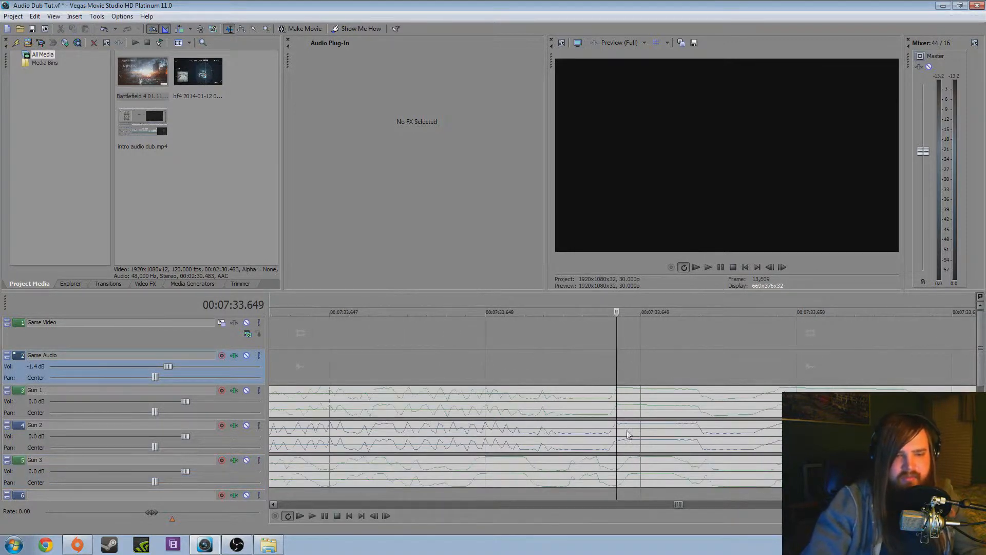
pyautogui.scroll(-2, 631, 443)
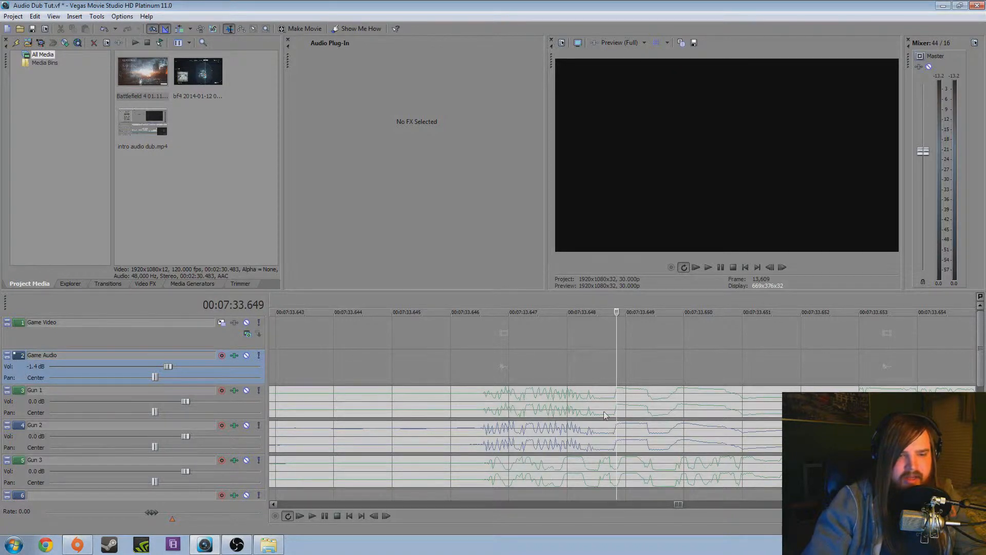
pyautogui.click(503, 473)
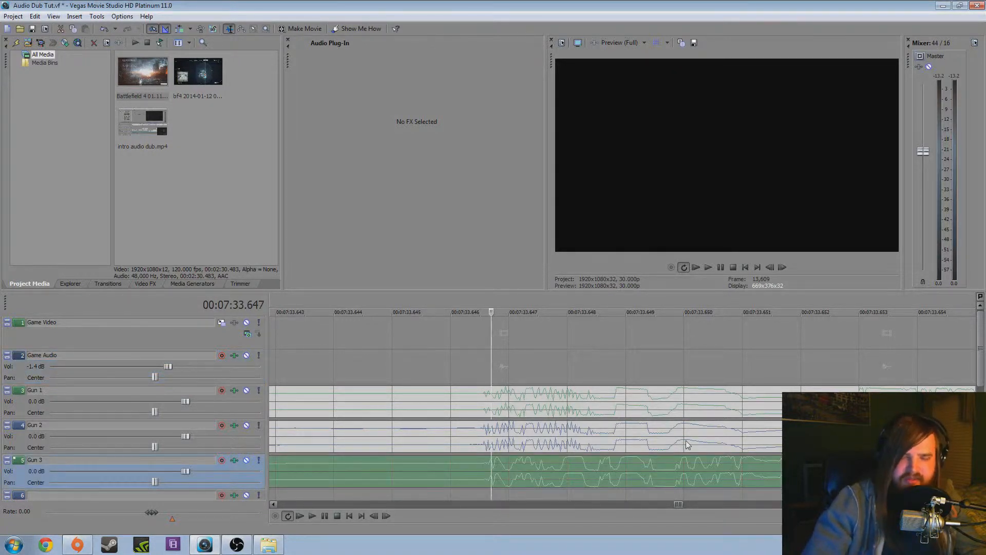
pyautogui.scroll(-4, 501, 396)
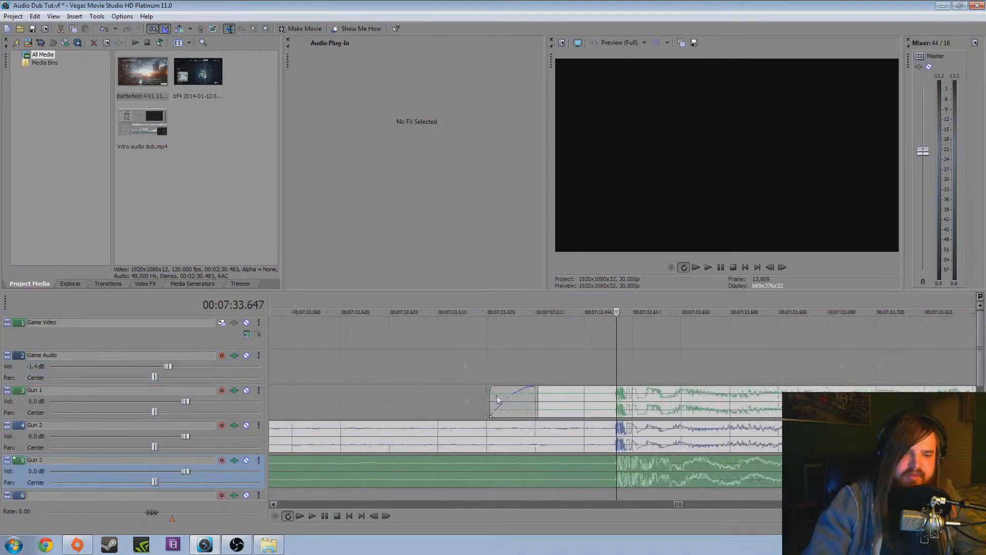
pyautogui.click(617, 464)
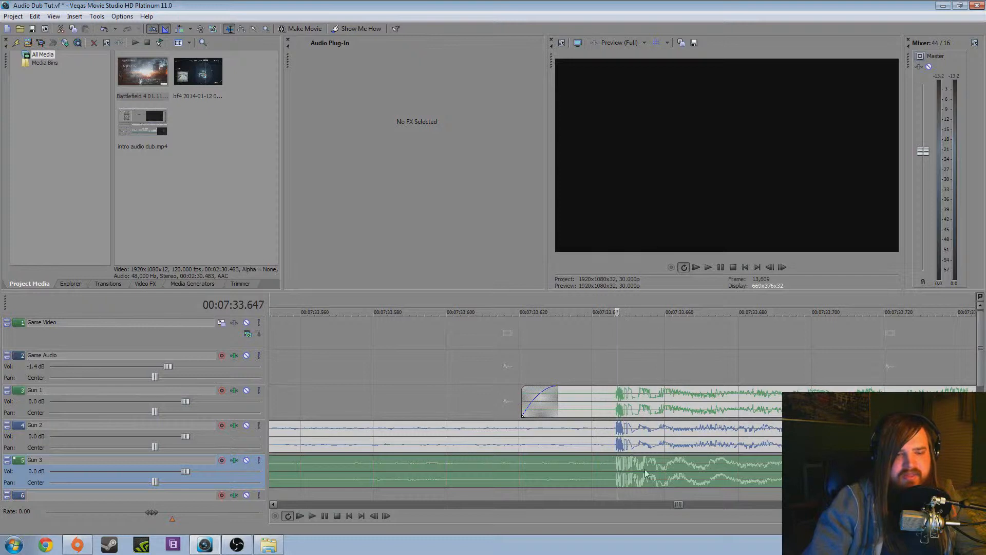
pyautogui.click(640, 464)
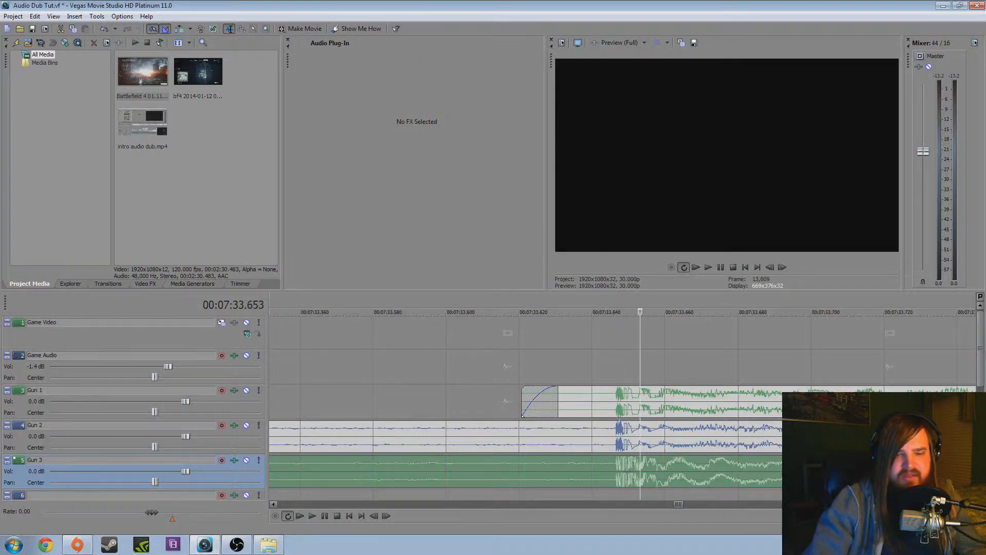
# Solo the Gun 3 track to audition its shot and lower the track's volume to -9.9 dB.
pyautogui.click(259, 460)
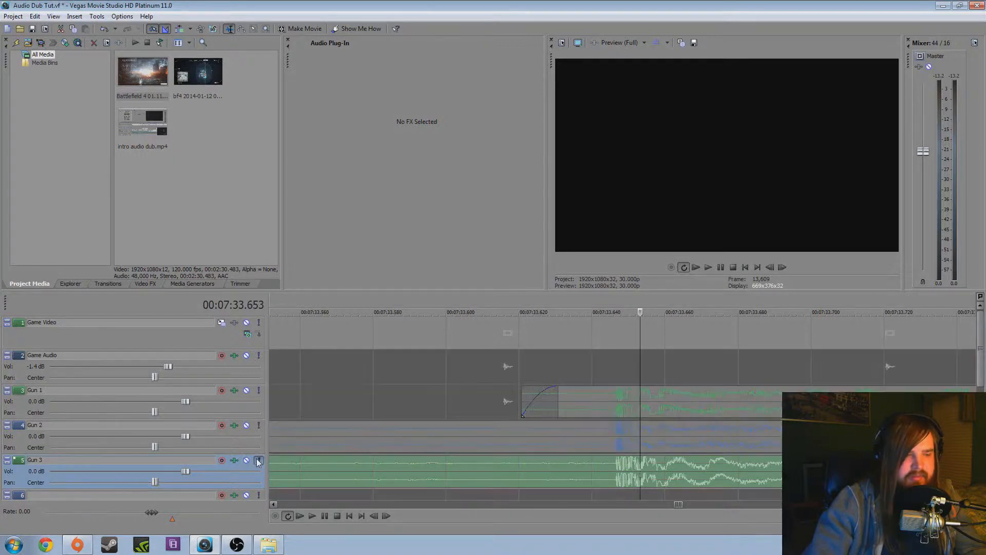
pyautogui.press('space')
pyautogui.scroll(-6, 491, 437)
pyautogui.scroll(-3, 491, 436)
pyautogui.press('space')
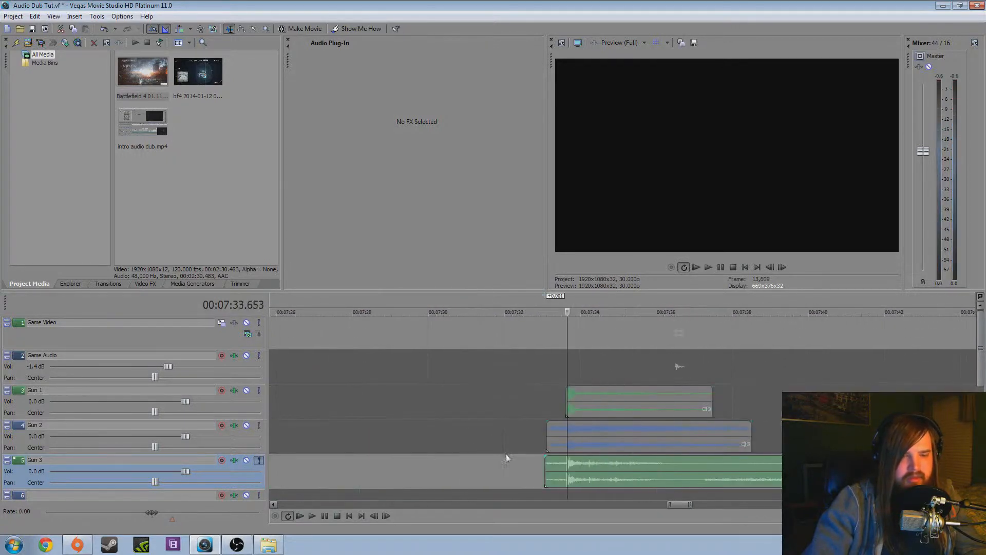
pyautogui.click(562, 370)
pyautogui.scroll(5, 570, 385)
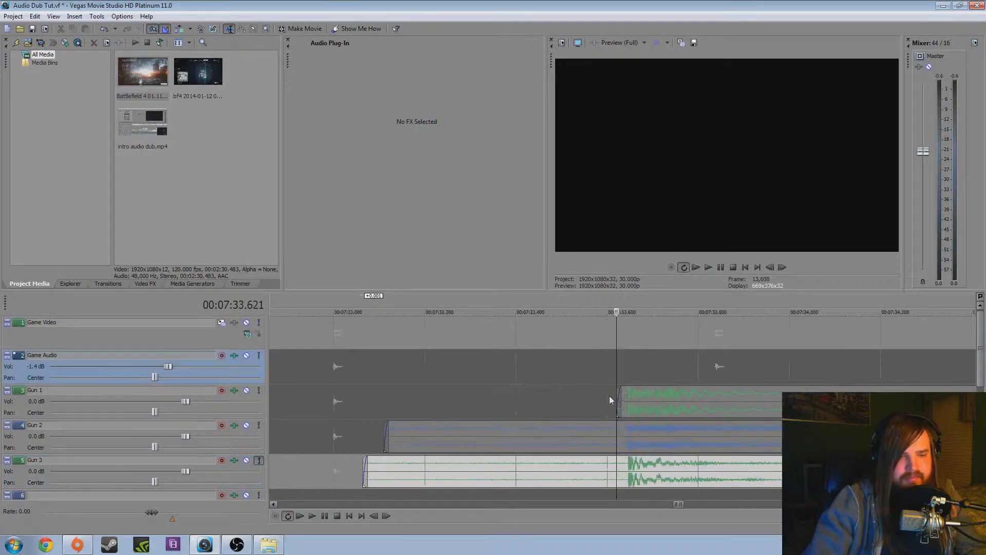
pyautogui.scroll(4, 609, 396)
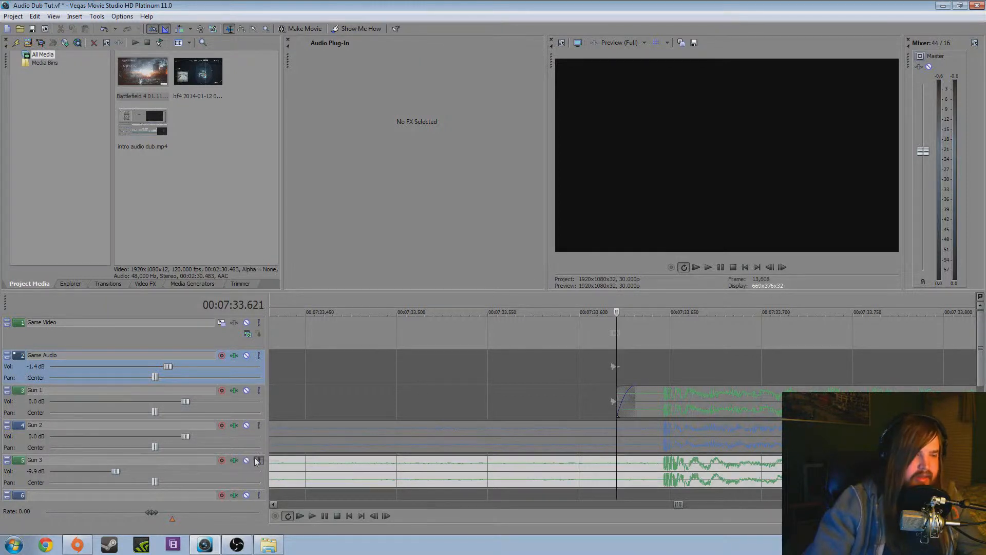
# Solo the Gun 2 track instead of Gun 3 and lower Gun 2 to -5.2 dB and Game Audio to -2.0 dB.
pyautogui.click(265, 441)
pyautogui.click(468, 375)
pyautogui.scroll(-2, 468, 374)
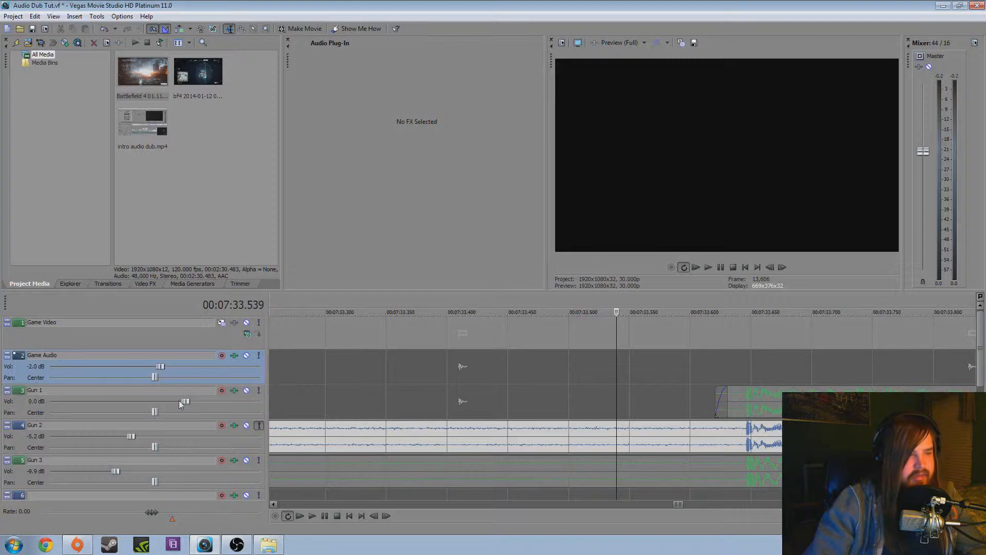
# Set the Gun 1 volume to -1.0 dB and play all three gun tracks together with no track soloed.
pyautogui.click(517, 399)
pyautogui.scroll(-3, 517, 400)
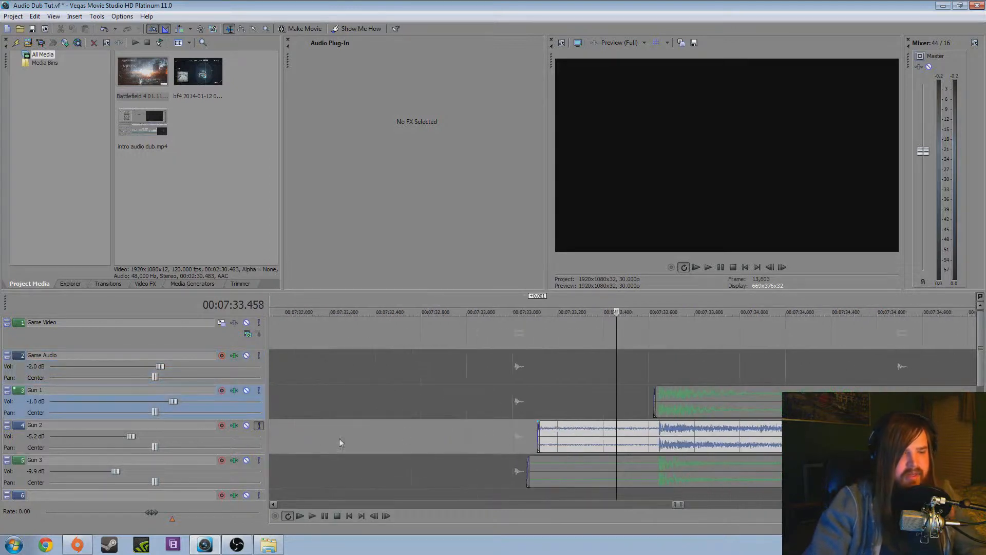
pyautogui.click(258, 427)
pyautogui.press('space')
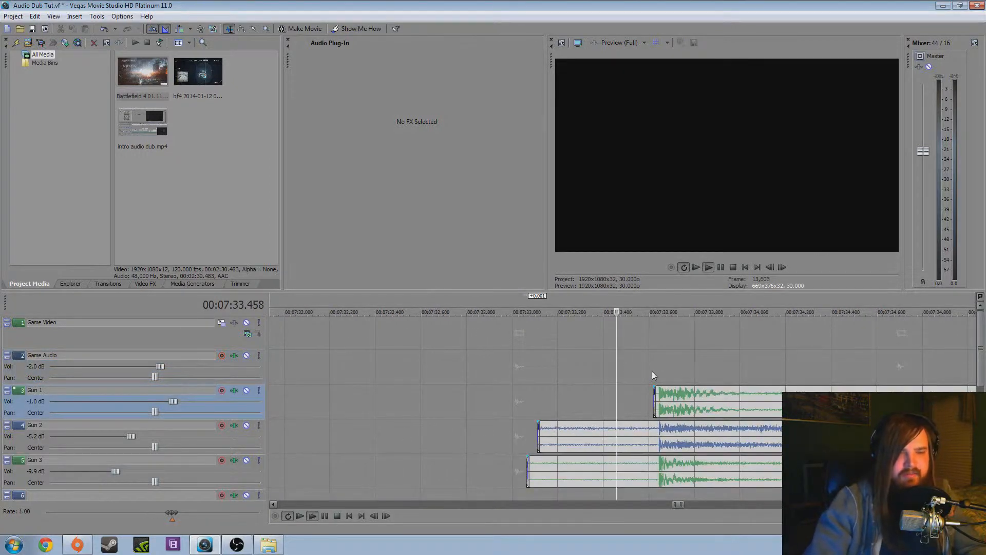
# Cut off the ends of the three gun clips at 00:07:37.192 and give them equally long fade-outs.
pyautogui.scroll(-3, 652, 370)
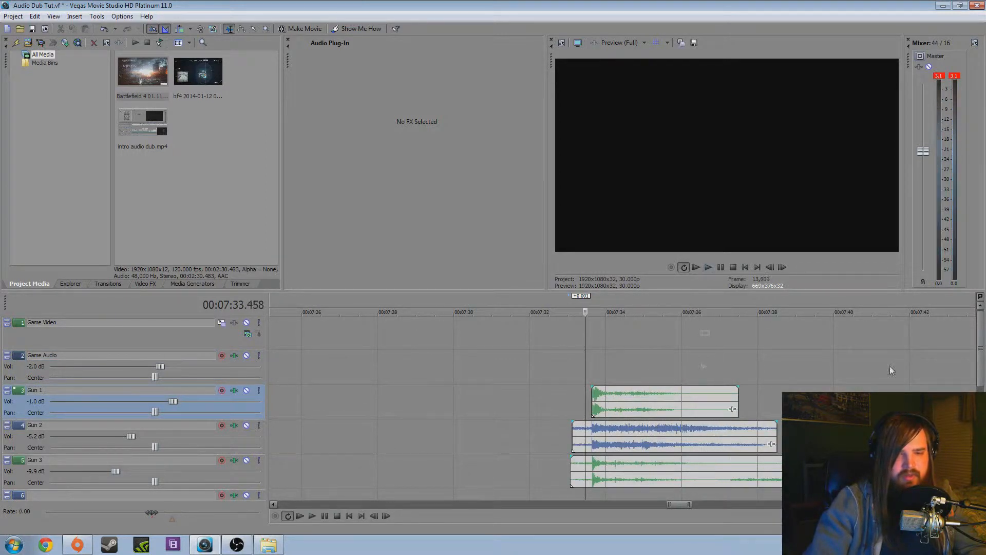
pyautogui.moveTo(897, 369); pyautogui.dragTo(726, 454)
pyautogui.press('Delete')
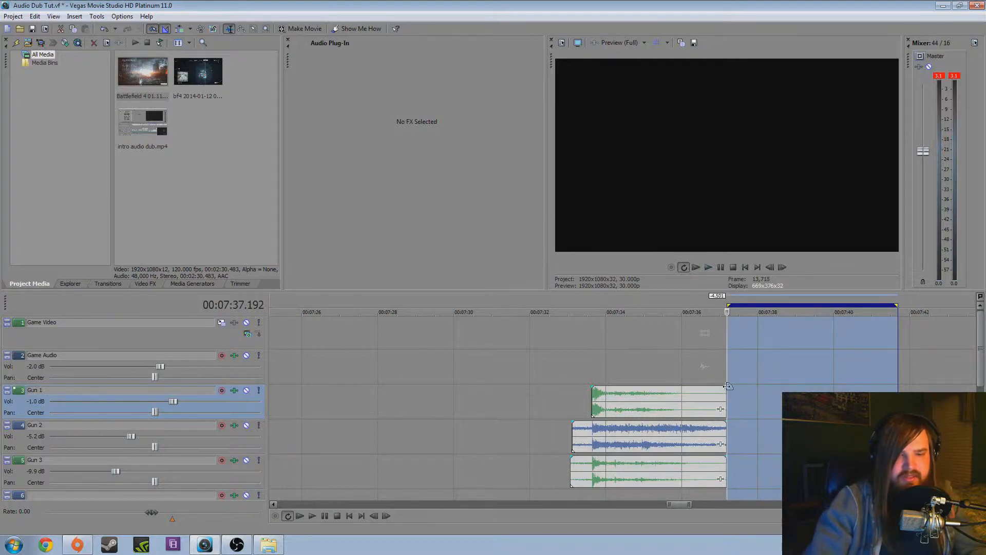
pyautogui.moveTo(726, 387); pyautogui.dragTo(682, 467)
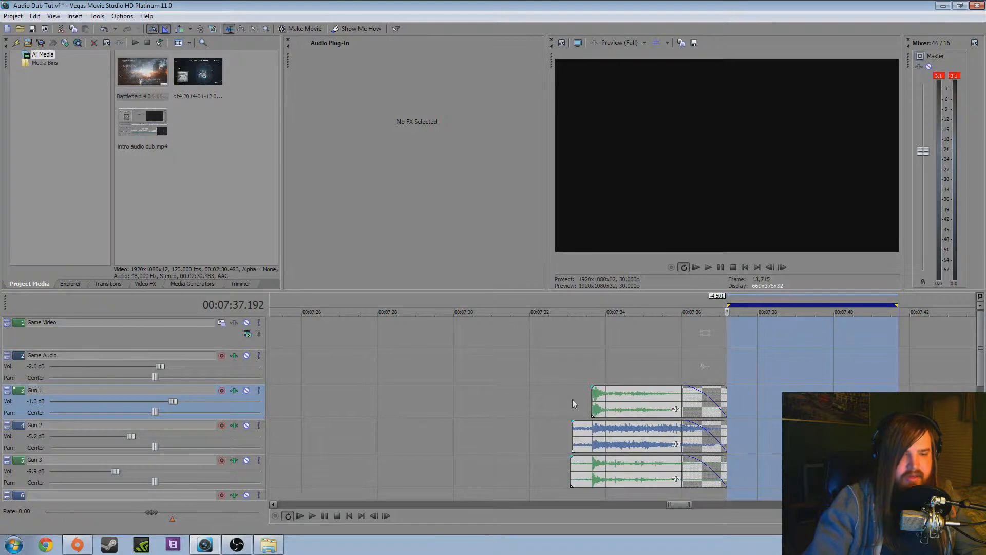
# Remove the lead-in before 00:07:33.621 from the Gun 2 and Gun 3 clips so they start together with Gun 1.
pyautogui.moveTo(558, 406); pyautogui.dragTo(591, 450)
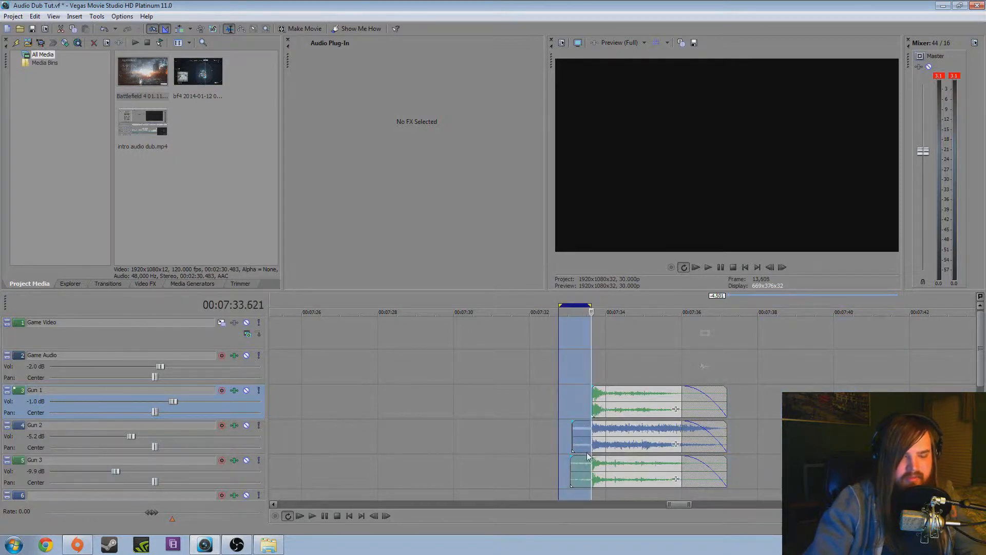
pyautogui.click(587, 368)
pyautogui.scroll(10, 587, 378)
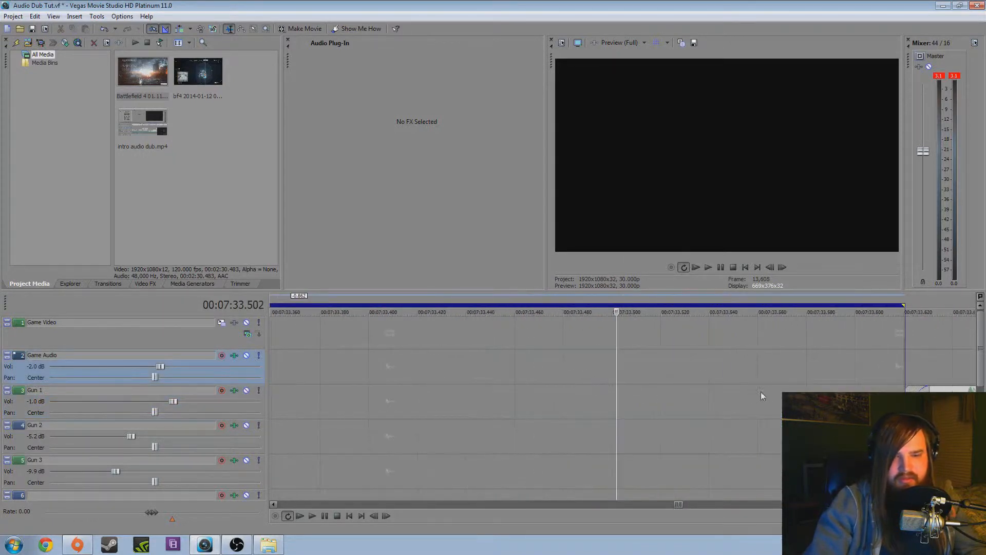
pyautogui.scroll(-10, 760, 391)
# Set the Gun 2 volume to -9.9 dB and play the layered shots without looping.
pyautogui.click(575, 355)
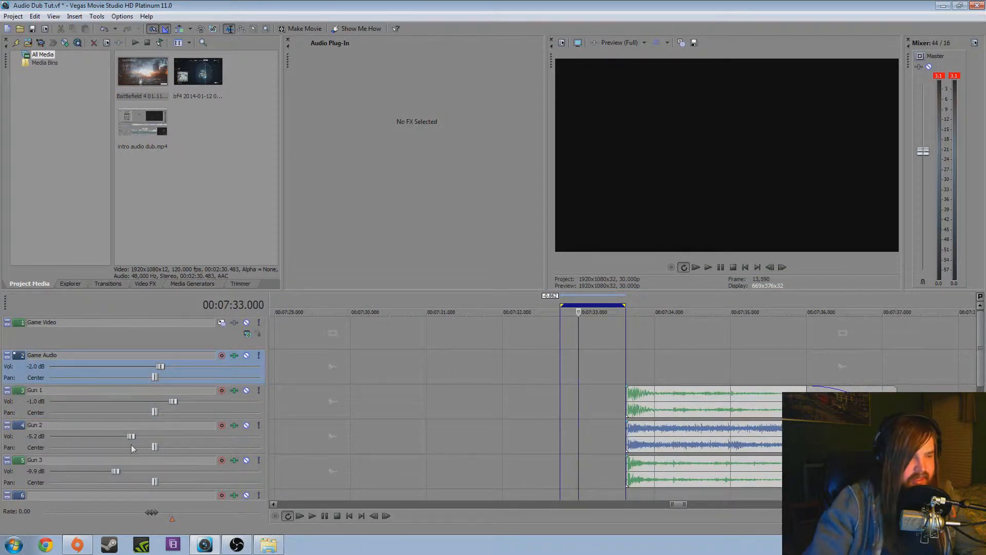
pyautogui.scroll(-3, 482, 406)
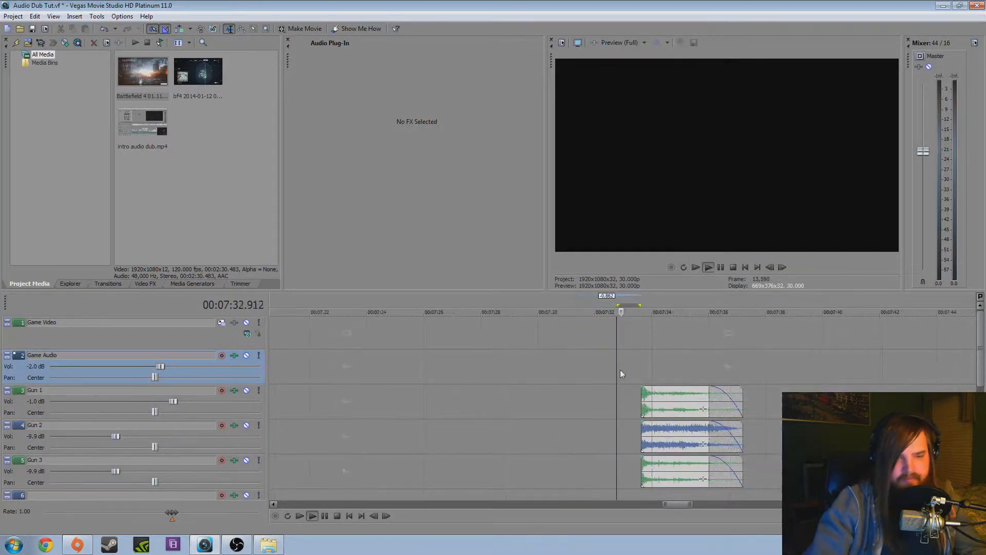
pyautogui.press('space')
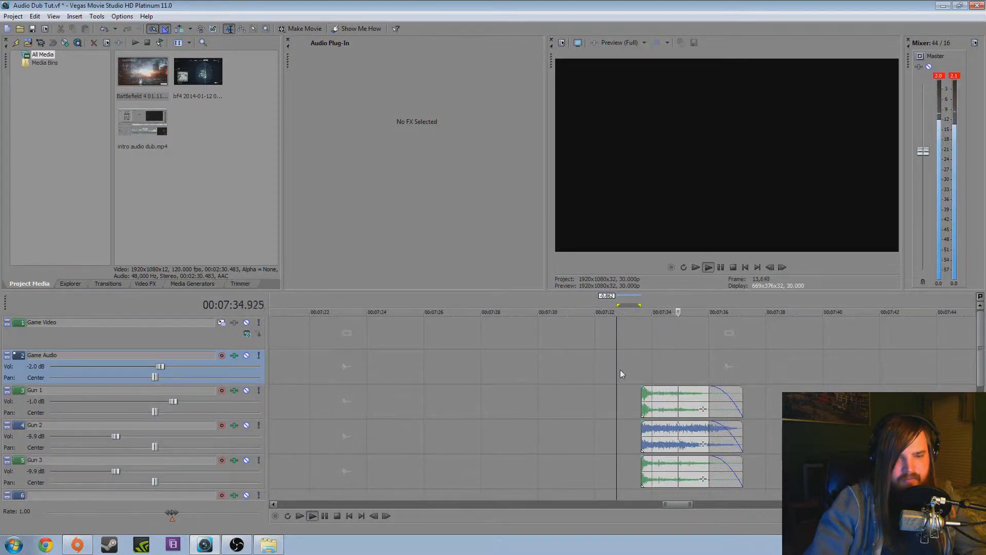
pyautogui.press('space')
# Lengthen the Gun 2 clip's fade-out and shorten the Gun 3 clip to end at about 00:07:34.4.
pyautogui.moveTo(718, 438); pyautogui.dragTo(669, 438)
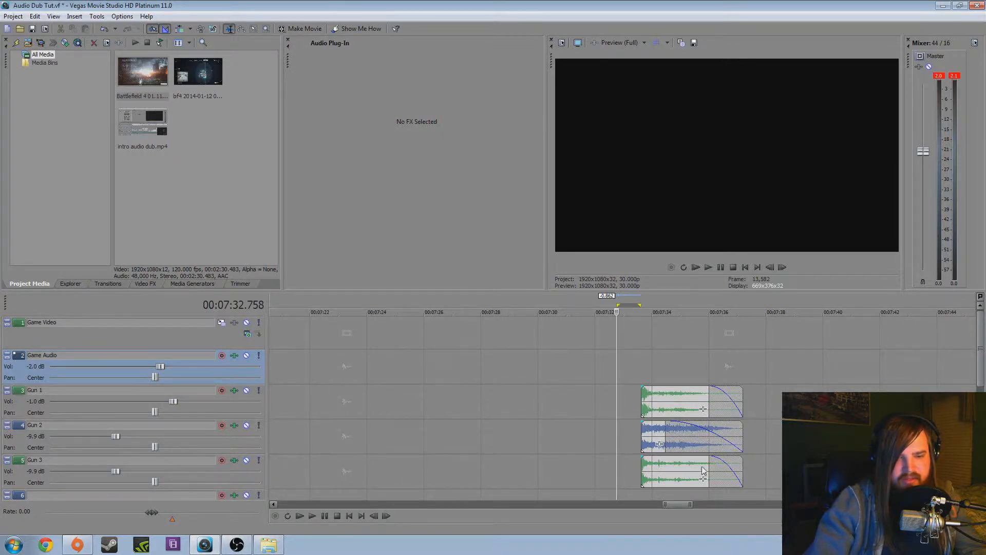
pyautogui.moveTo(741, 468); pyautogui.dragTo(664, 468)
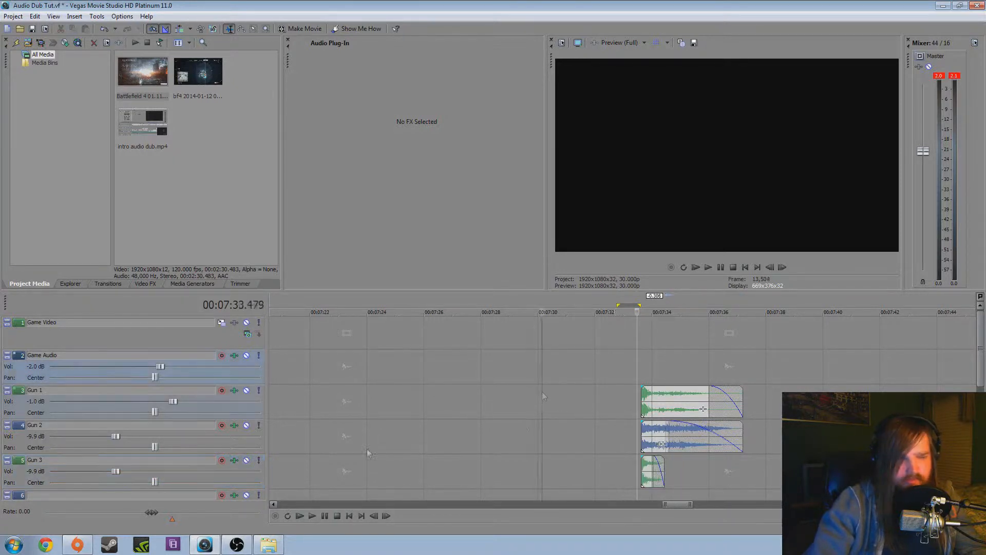
# Audition the layered shots with the Gun 2 volume lowered to -27.7 dB and reset the Master meter's clip indicators.
pyautogui.moveTo(115, 436); pyautogui.dragTo(90, 436)
pyautogui.press('space')
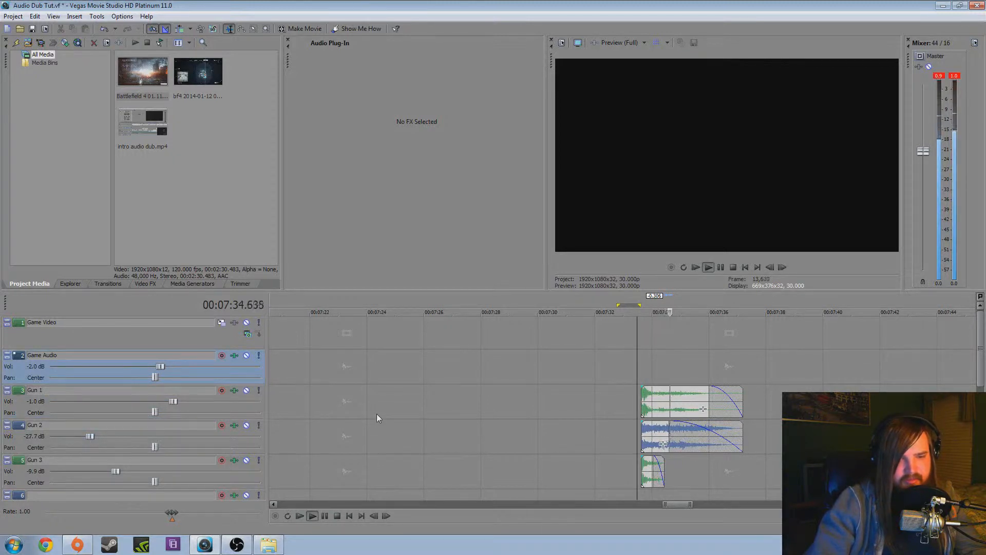
pyautogui.press('space')
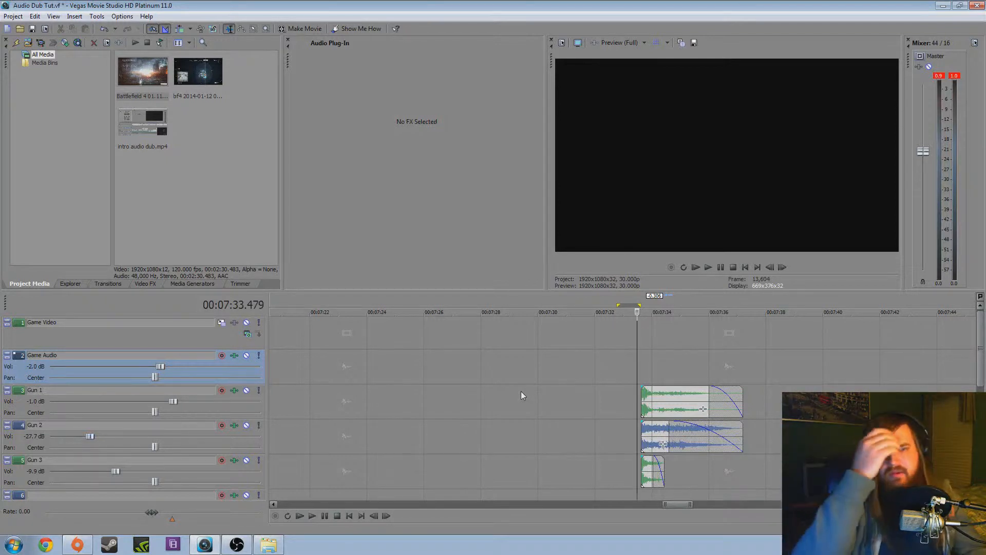
pyautogui.click(939, 76)
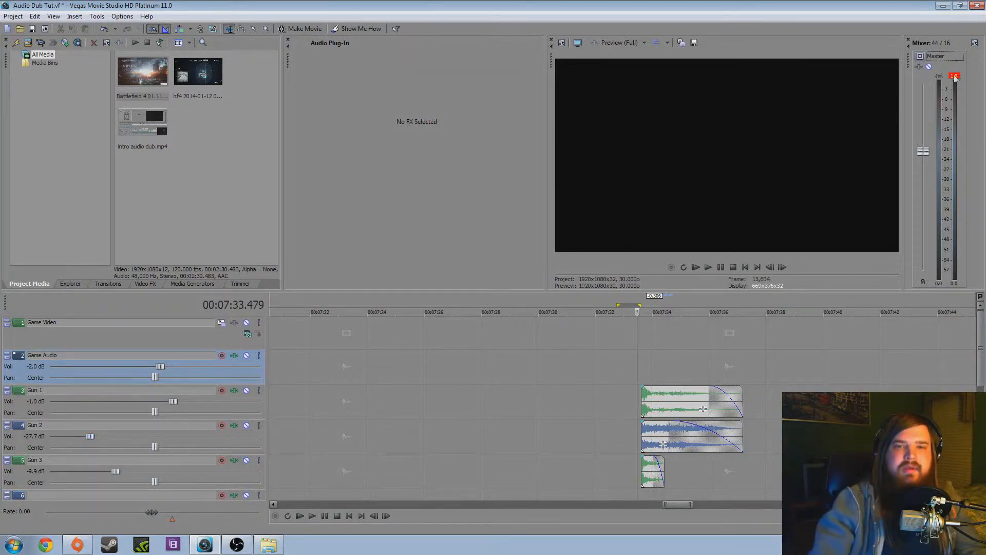
pyautogui.click(628, 337)
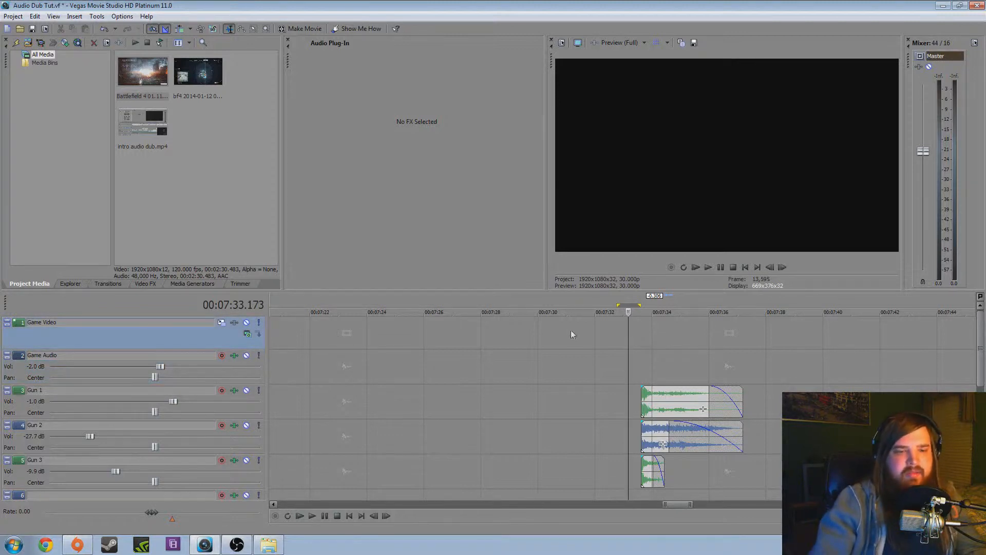
# Render the time range spanning the layered gun clips to Audio Dub Tut.wma with the 128 Kbps CD-Transparency Audio template, overwriting the existing file.
pyautogui.moveTo(642, 354); pyautogui.dragTo(745, 363)
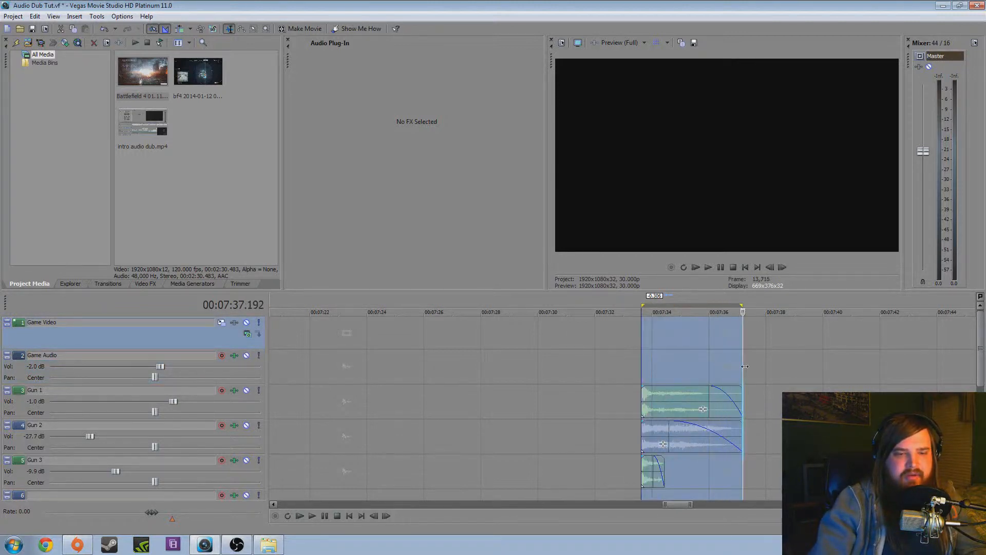
pyautogui.click(14, 16)
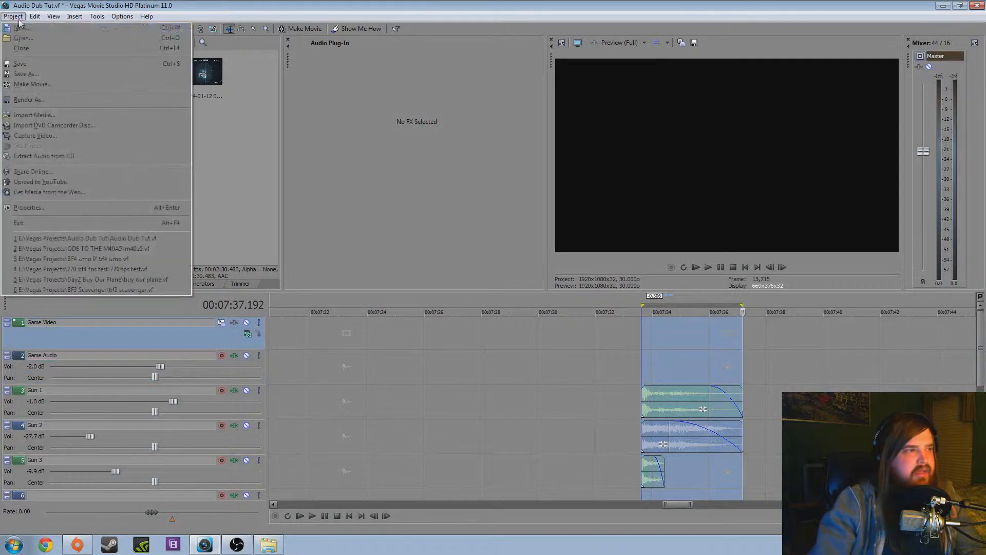
pyautogui.click(31, 100)
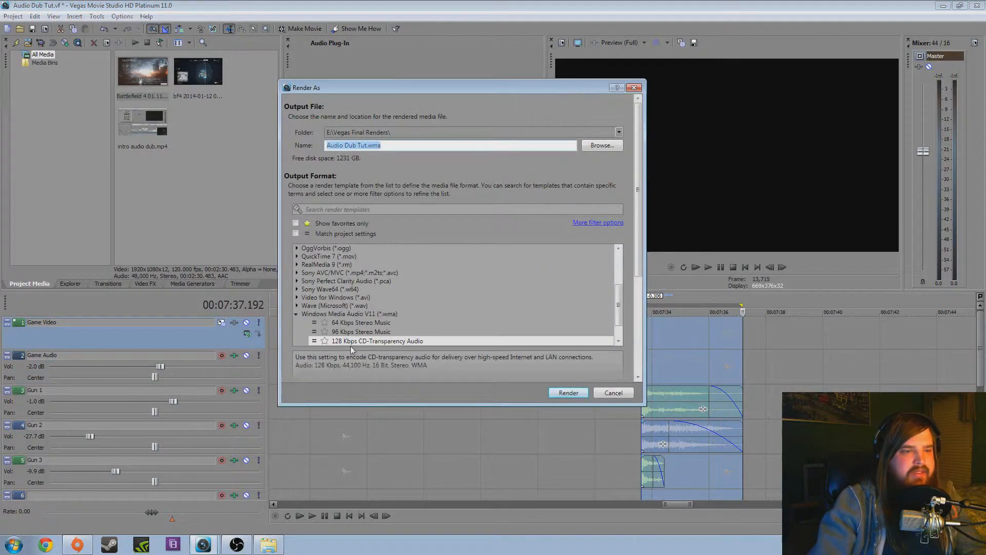
pyautogui.moveTo(620, 306); pyautogui.dragTo(620, 316)
pyautogui.click(377, 315)
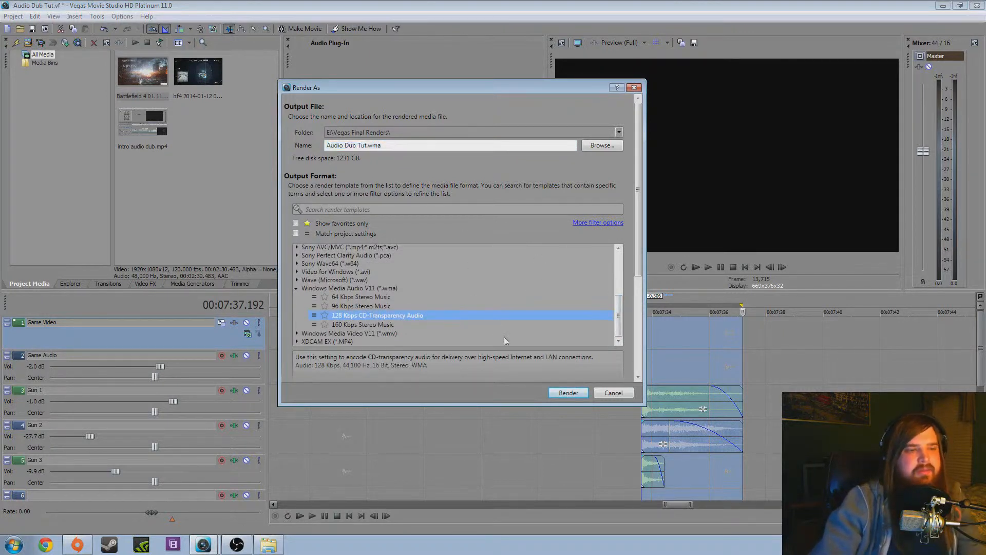
pyautogui.click(565, 393)
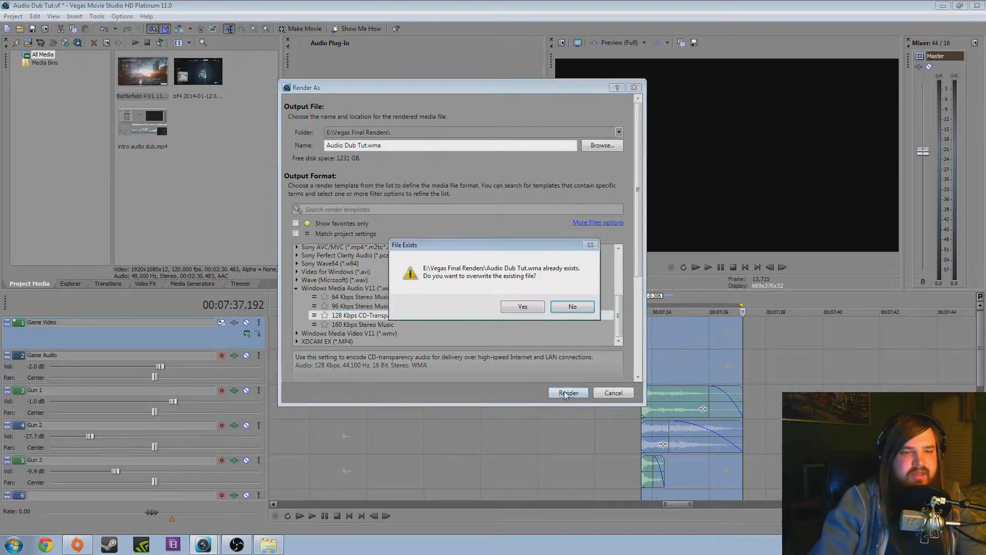
pyautogui.click(539, 308)
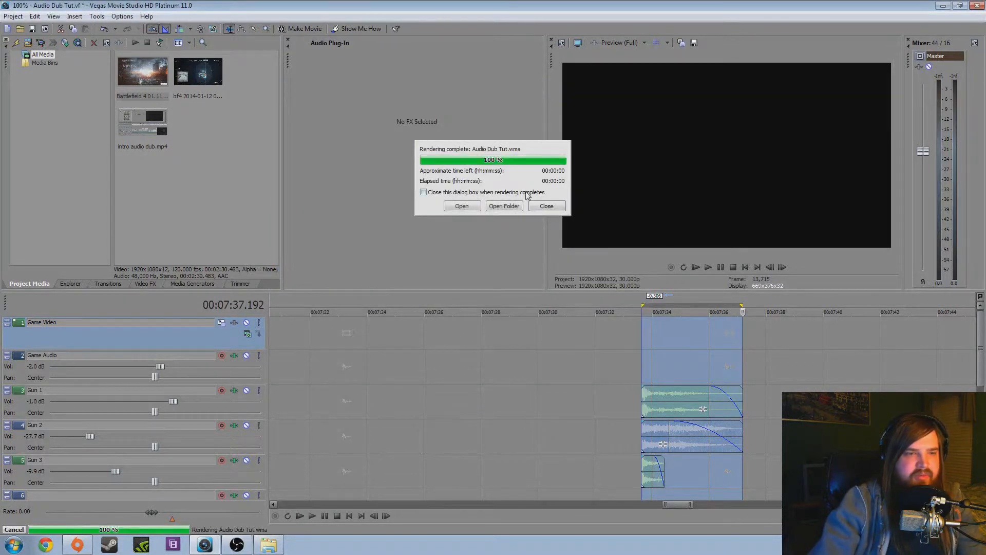
# Open the rendered Audio Dub Tut file, listen to it in the media player and close the player.
pyautogui.click(462, 206)
pyautogui.click(284, 276)
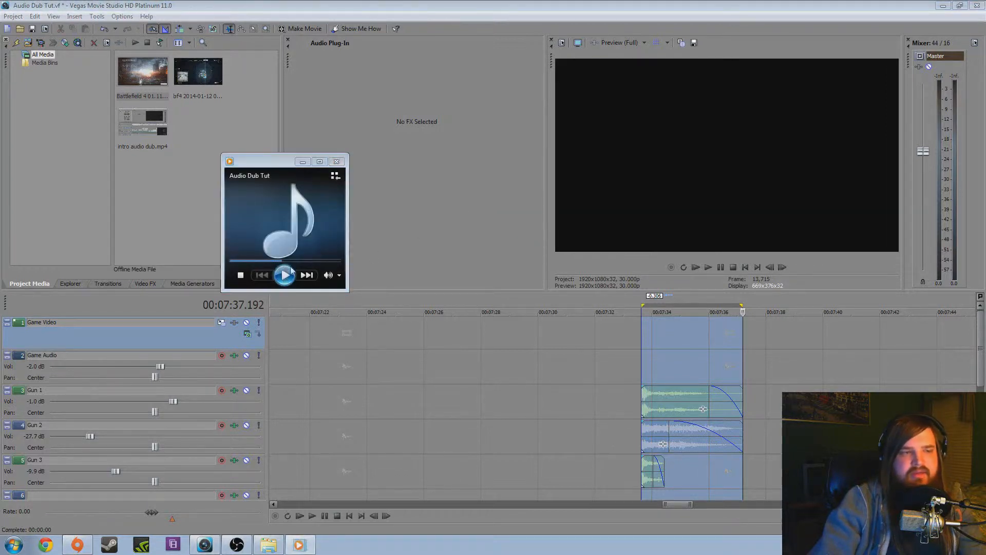
pyautogui.click(336, 161)
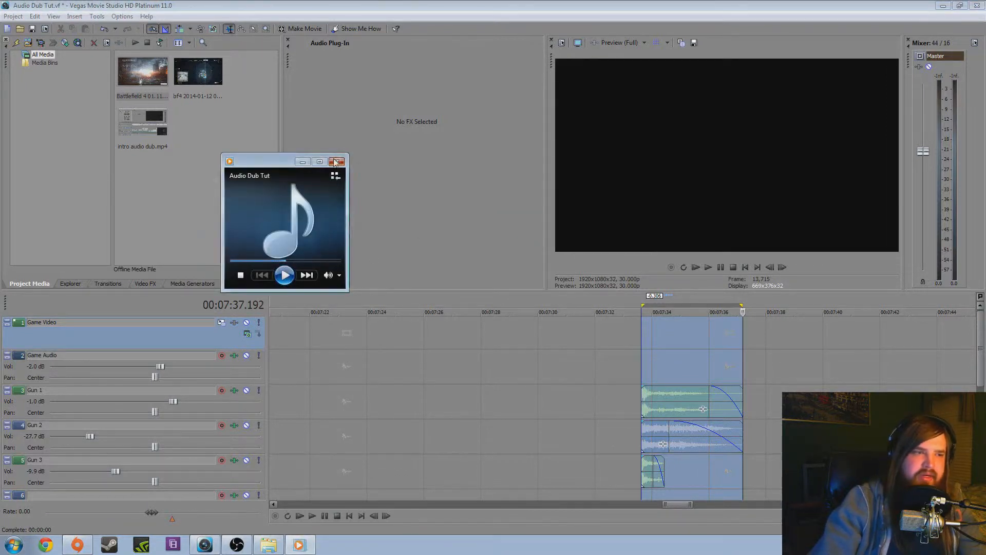
# Move the rendered shot on the Gun 1 track clear of the game clip and play the original footage from 00:09:59.097.
pyautogui.click(537, 351)
pyautogui.scroll(-5, 646, 338)
pyautogui.scroll(-3, 646, 343)
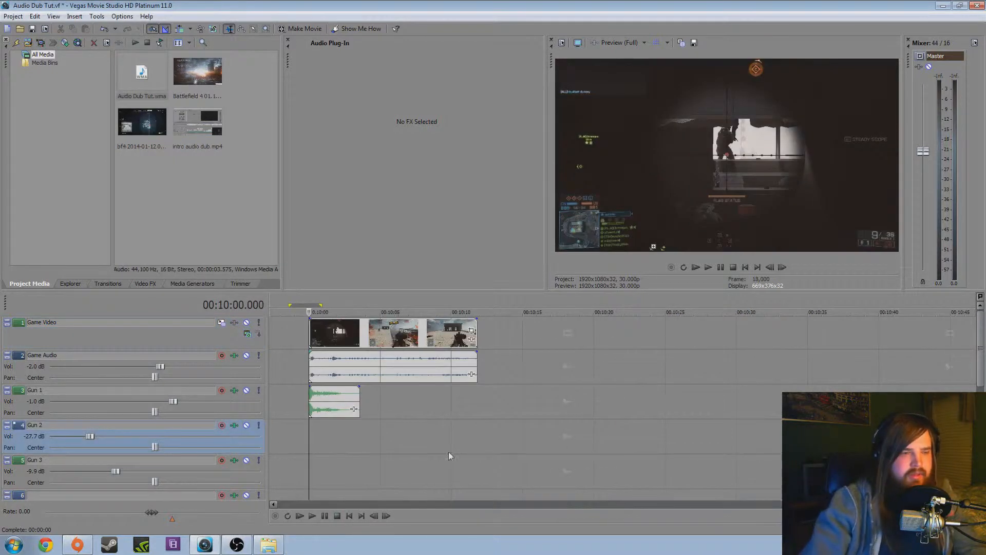
pyautogui.click(314, 439)
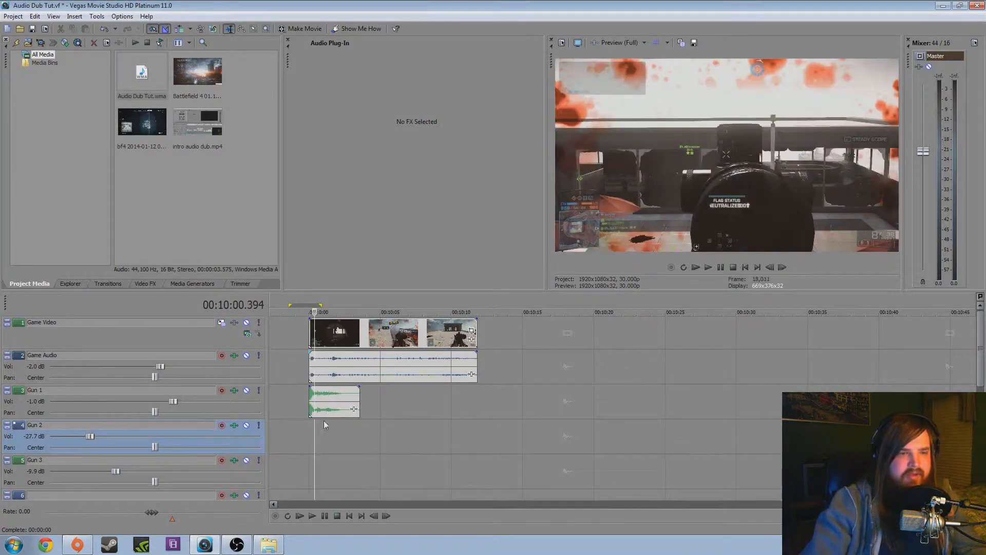
pyautogui.moveTo(329, 410); pyautogui.dragTo(535, 411)
pyautogui.click(296, 414)
pyautogui.press('space')
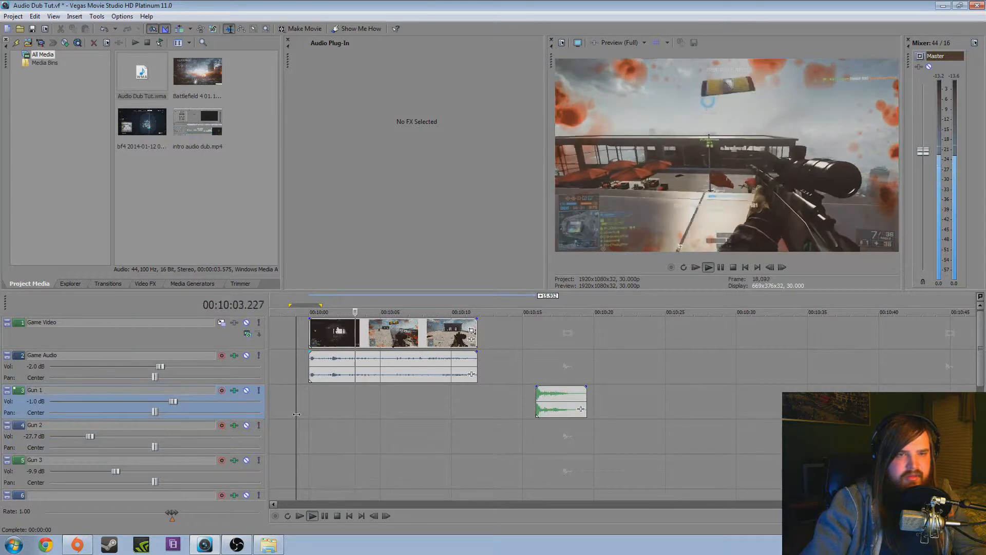
pyautogui.press('space')
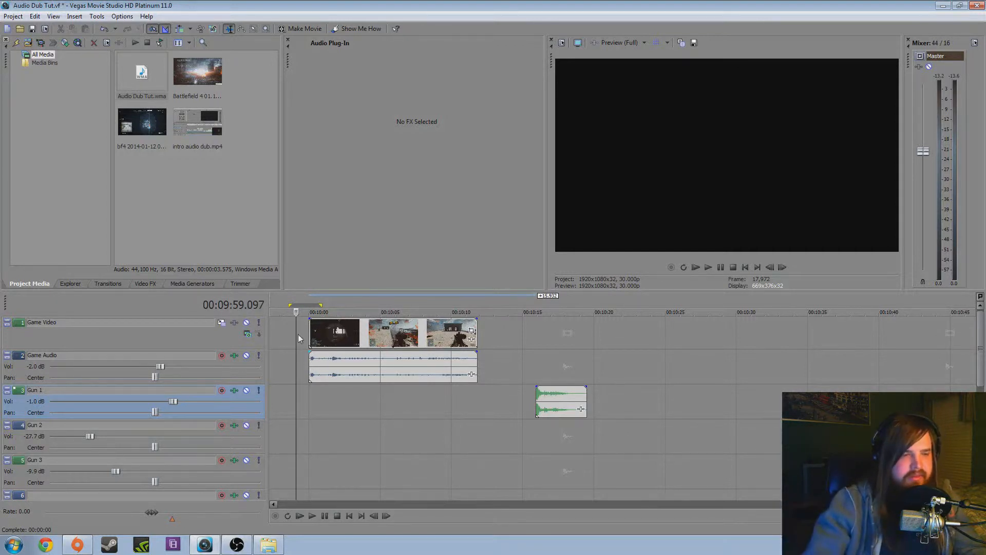
# Normalize the game clip's audio event on the Game Audio track.
pyautogui.click(308, 392)
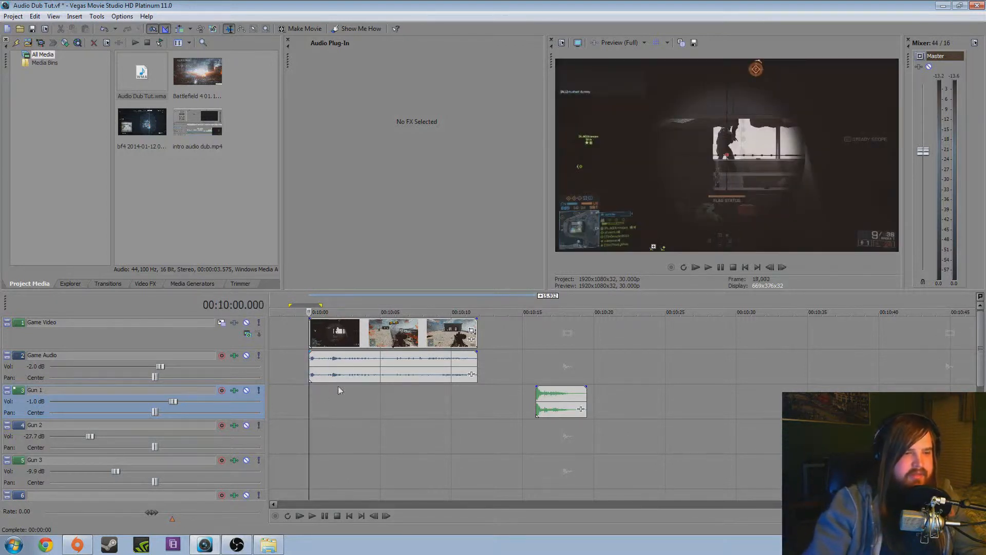
pyautogui.moveTo(350, 355); pyautogui.dragTo(350, 353)
pyautogui.click(402, 367)
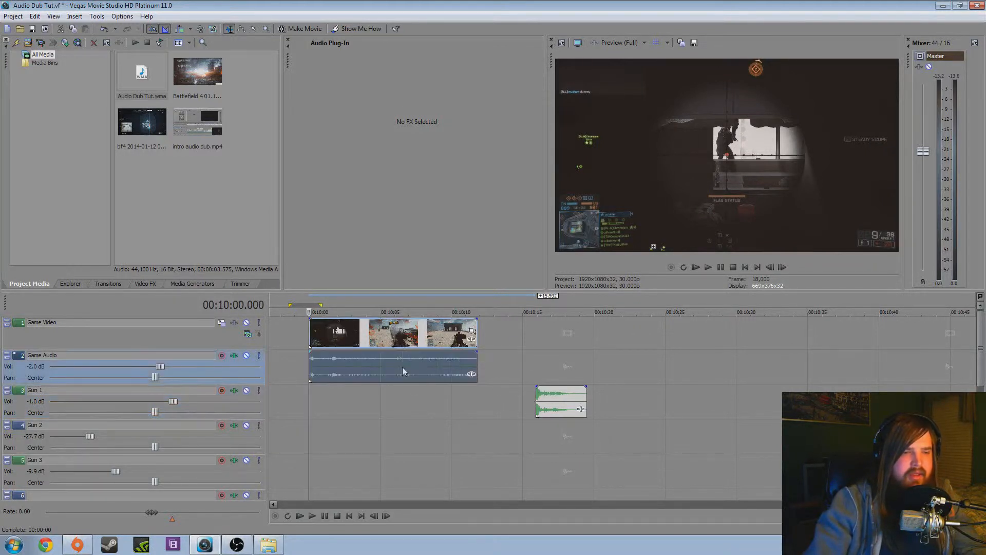
pyautogui.rightClick(402, 366)
pyautogui.click(430, 361)
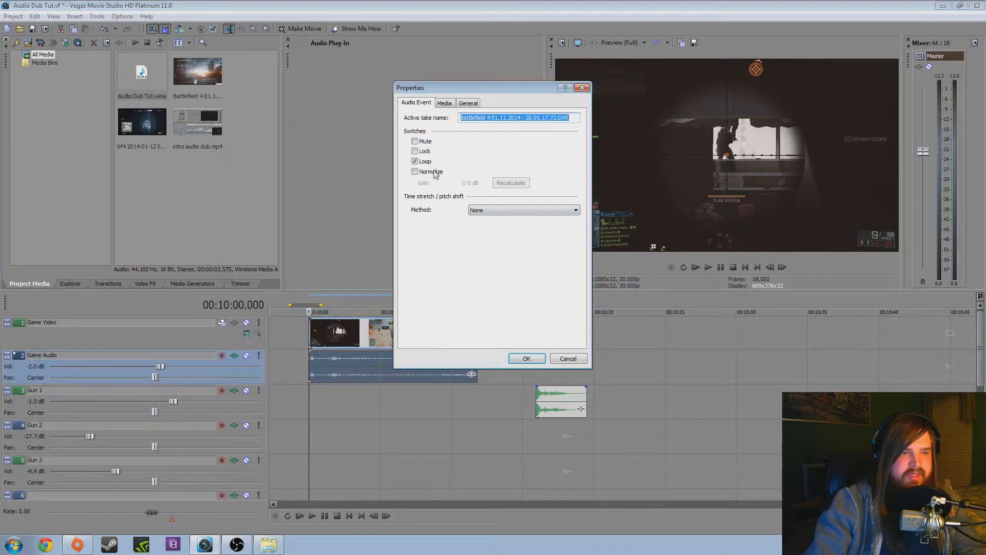
pyautogui.click(431, 171)
pyautogui.click(526, 359)
# Bring the rendered shot back under the game clip, roughly lined up with the first gunshot in the game audio.
pyautogui.moveTo(546, 404); pyautogui.dragTo(322, 401)
pyautogui.click(310, 424)
pyautogui.scroll(10, 310, 424)
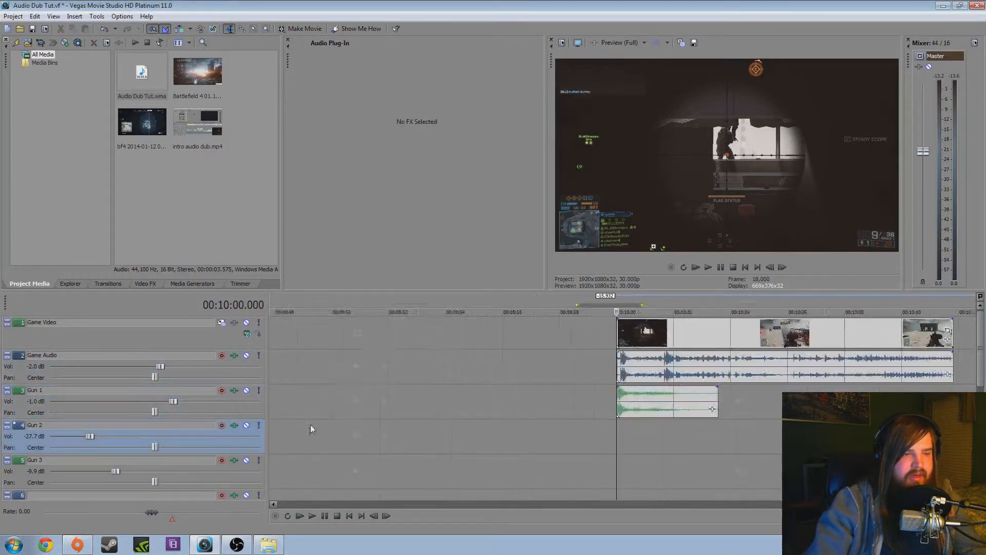
pyautogui.moveTo(660, 411); pyautogui.dragTo(731, 402)
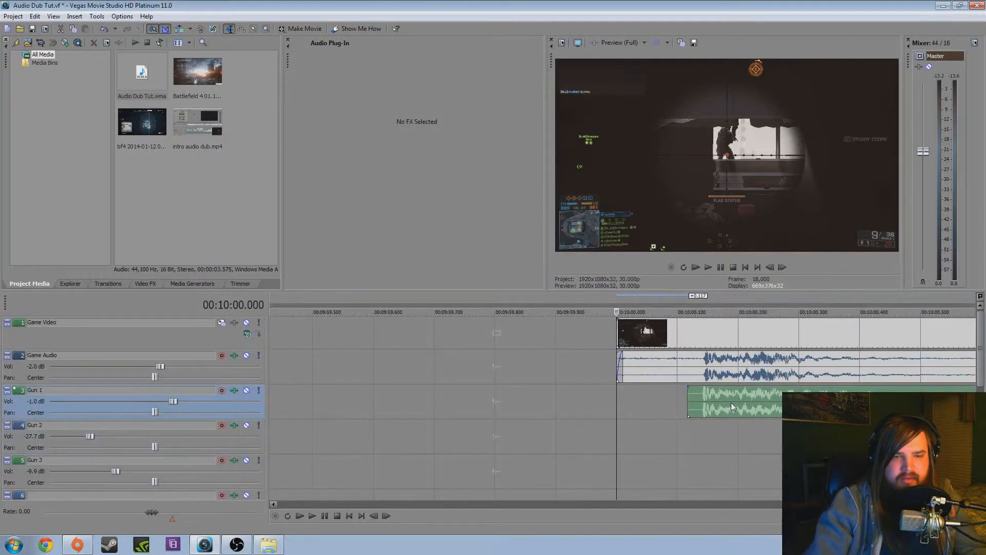
pyautogui.click(703, 439)
# Fine-align the rendered shot's waveform with the first gunshot's waveform in the game audio, around 00:10:00.148.
pyautogui.scroll(5, 702, 439)
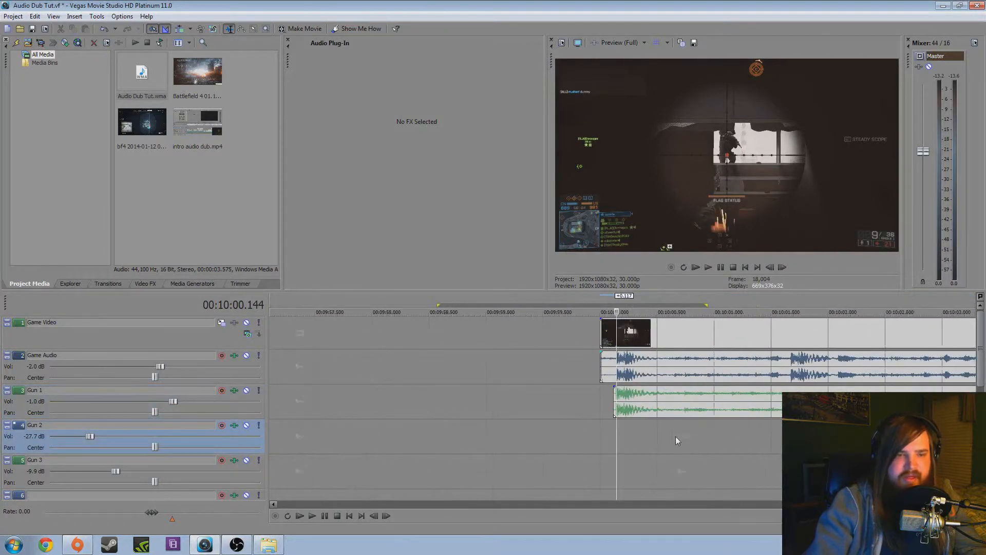
pyautogui.moveTo(635, 410); pyautogui.dragTo(655, 410)
pyautogui.click(636, 432)
pyautogui.scroll(4, 636, 431)
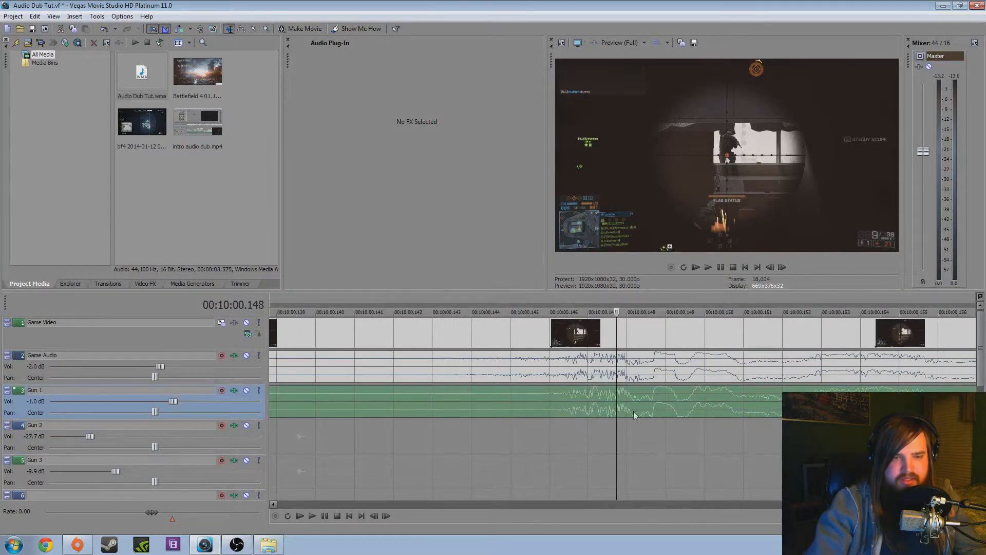
pyautogui.moveTo(675, 396); pyautogui.dragTo(673, 397)
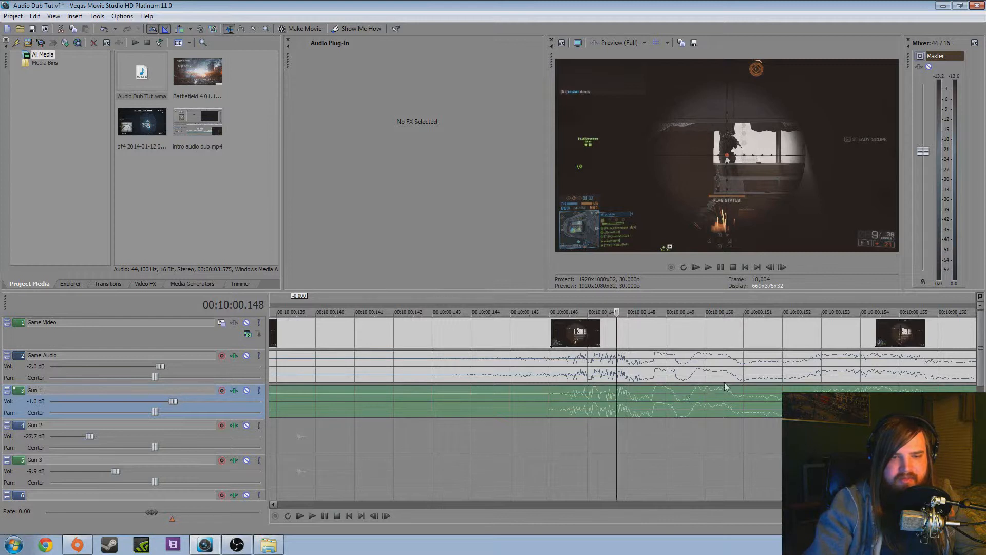
pyautogui.moveTo(768, 413); pyautogui.dragTo(773, 413)
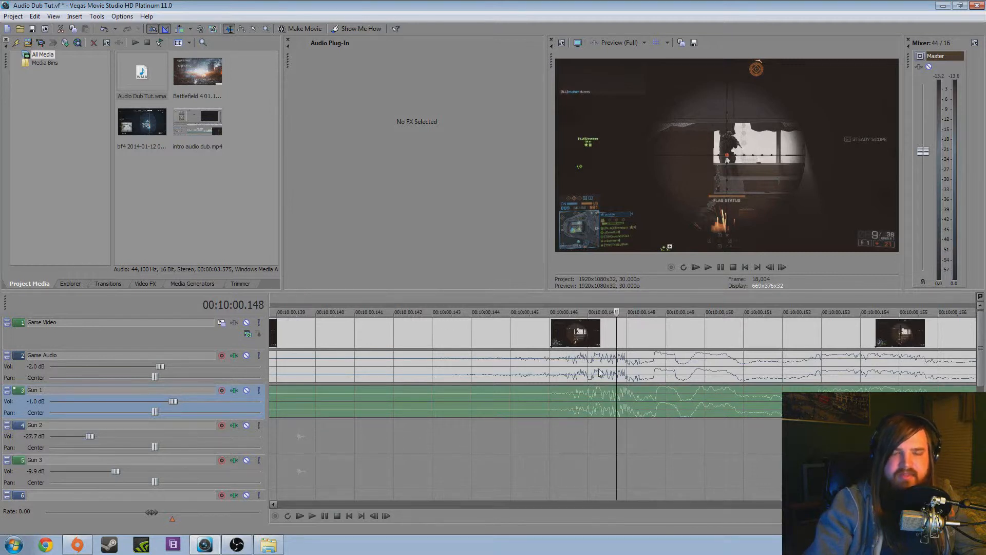
pyautogui.scroll(-2, 599, 374)
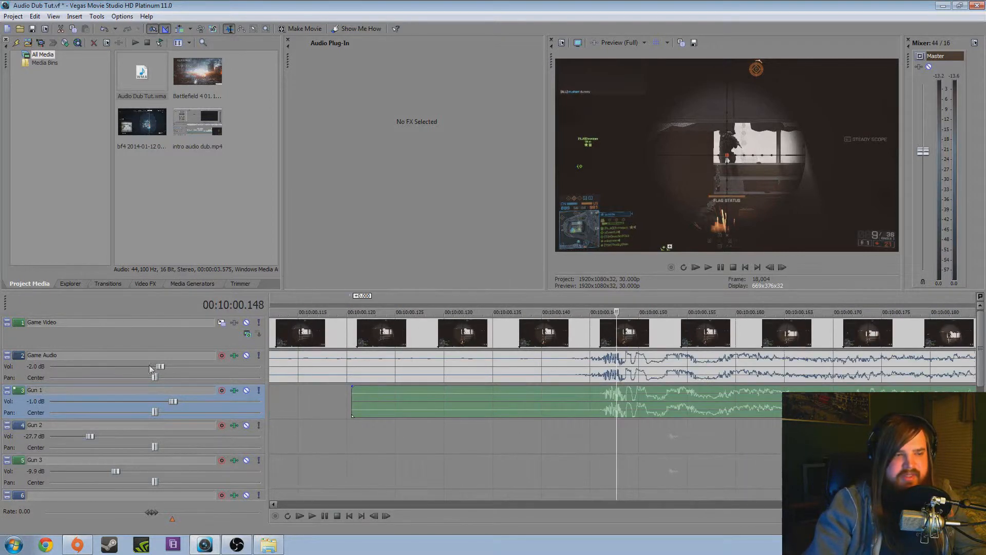
# Lower the Game Audio track volume to -37.6 dB.
pyautogui.moveTo(160, 366); pyautogui.dragTo(159, 367)
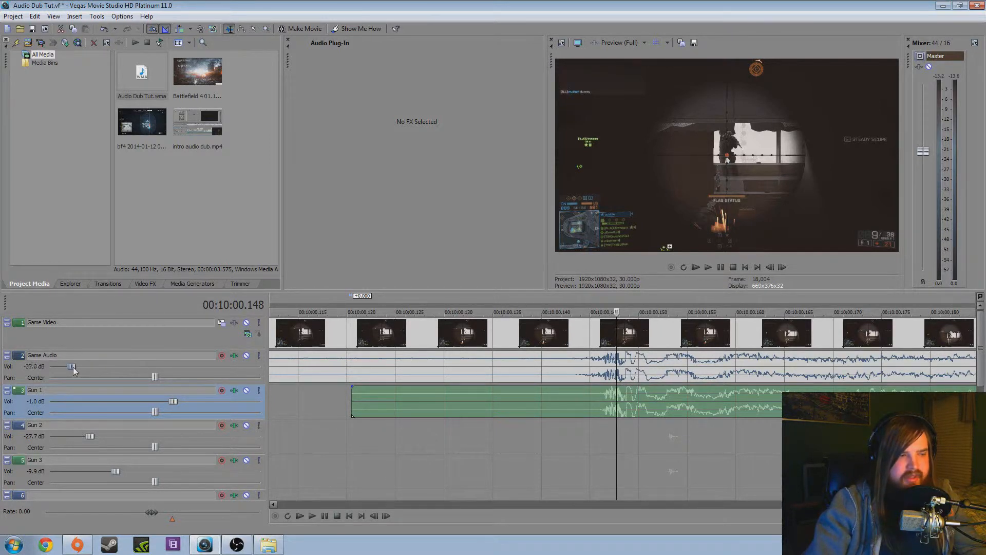
pyautogui.click(532, 429)
pyautogui.scroll(-10, 541, 426)
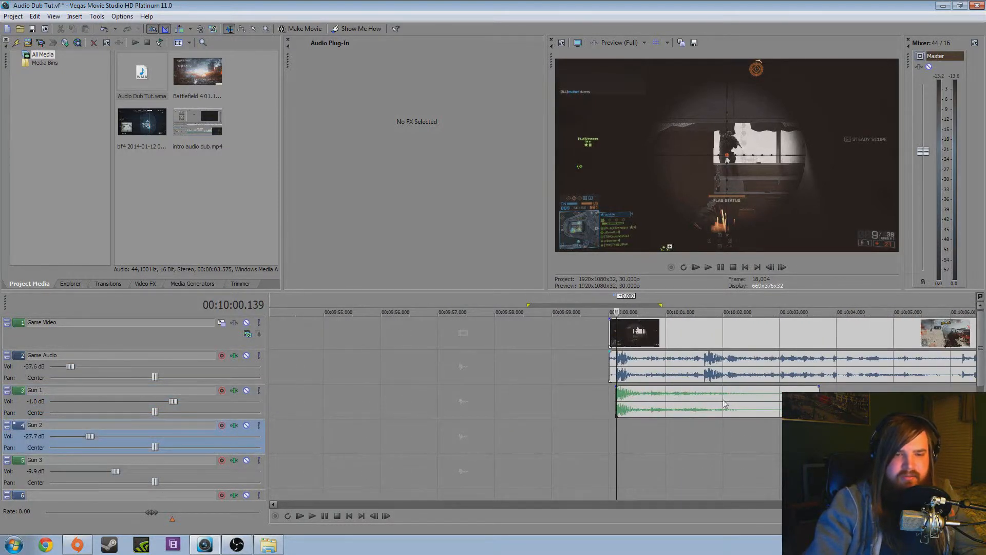
# Trim the rendered Gun 1 shot to end at 00:10:01.644 and place a copy there for the second gunshot.
pyautogui.click(702, 359)
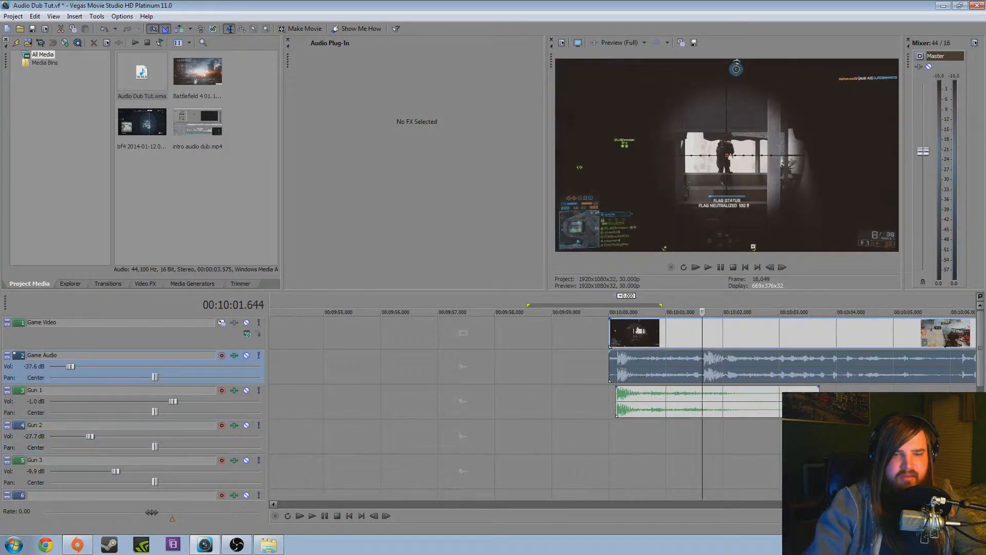
pyautogui.moveTo(819, 405); pyautogui.dragTo(702, 405)
pyautogui.click(645, 415)
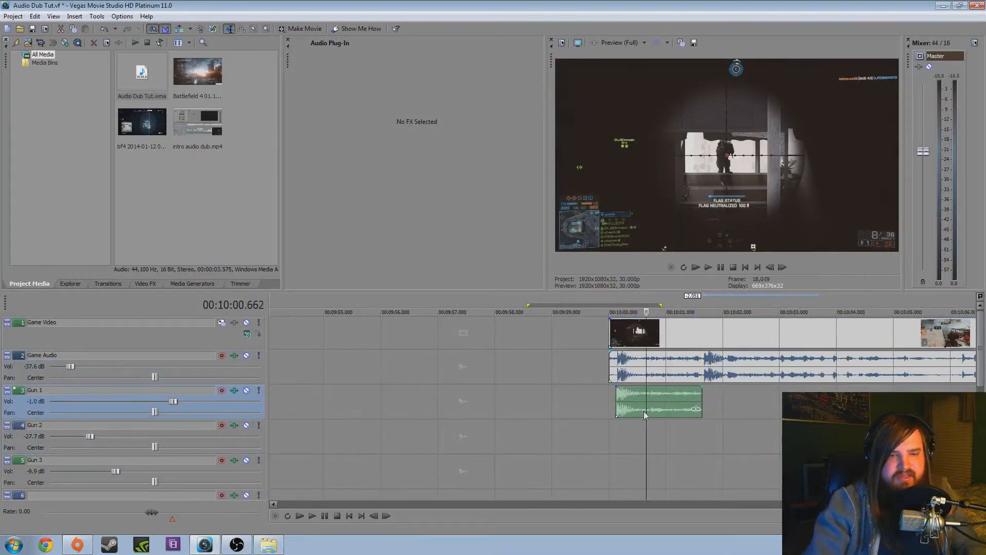
pyautogui.hotkey('ctrl', 'z')
# Play both dubbed shots from 00:10:00.120.
pyautogui.click(615, 433)
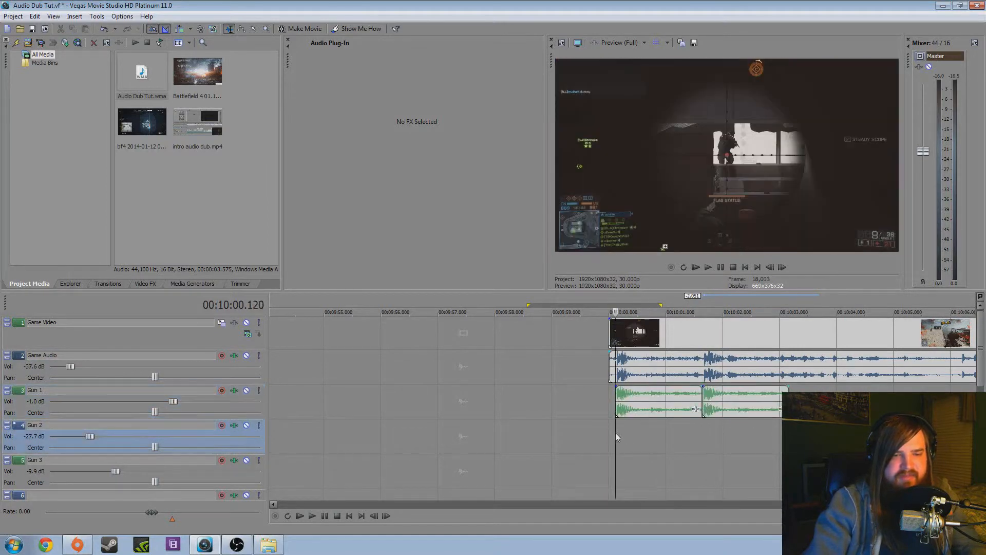
pyautogui.press('space')
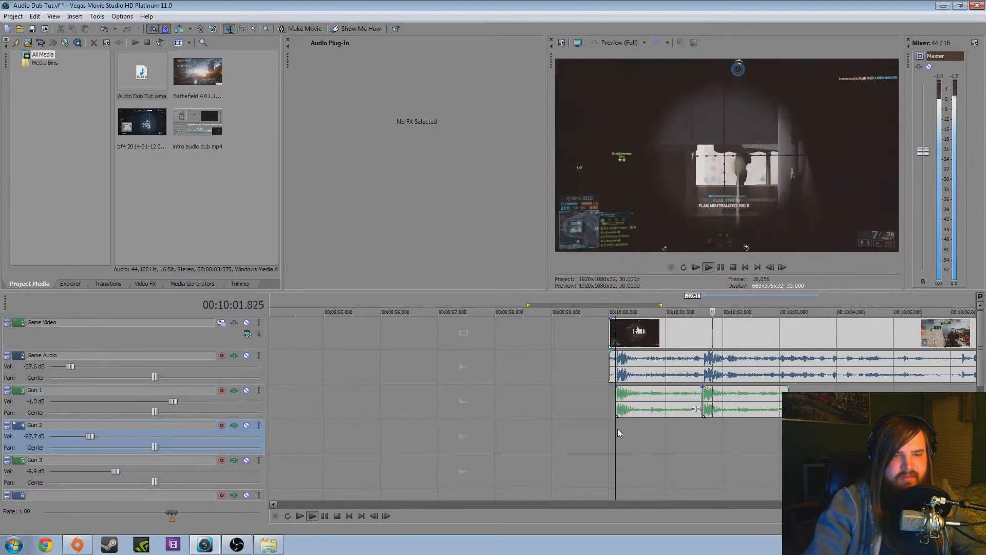
pyautogui.press('space')
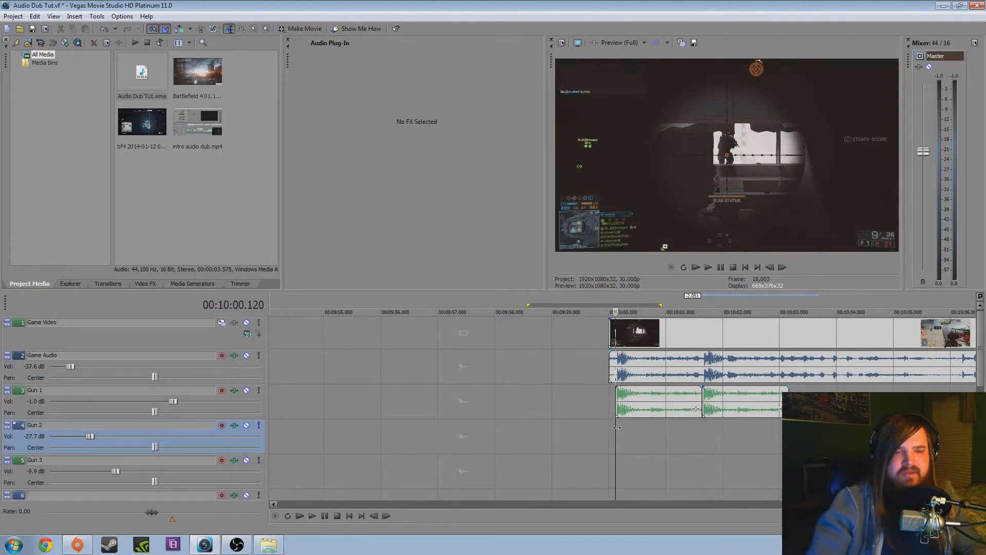
# Move the second shot's clip down to the Gun 2 track, keeping its start at 00:10:01.644.
pyautogui.moveTo(733, 410); pyautogui.dragTo(728, 431)
pyautogui.doubleClick(730, 407)
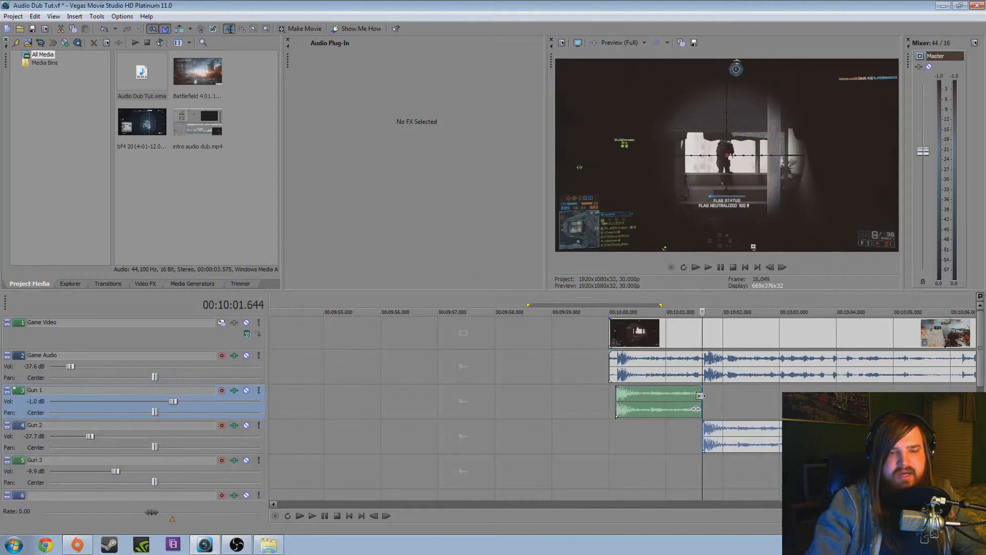
pyautogui.press('space')
# Extend the ends of the Gun 1 and Gun 2 shots so their full tails overlap, with Gun 1 ending at about 00:10:03.7.
pyautogui.scroll(5, 635, 416)
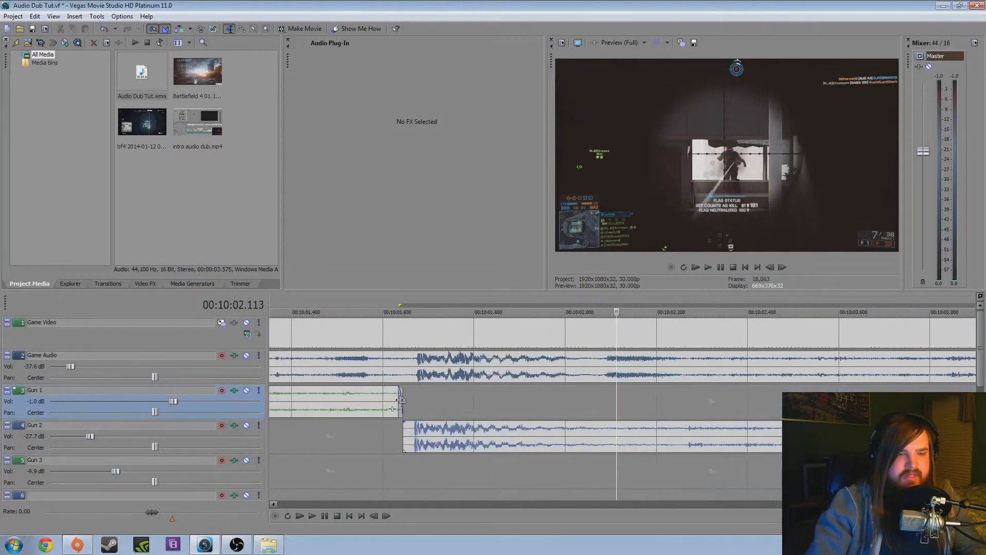
pyautogui.moveTo(400, 399); pyautogui.dragTo(822, 396)
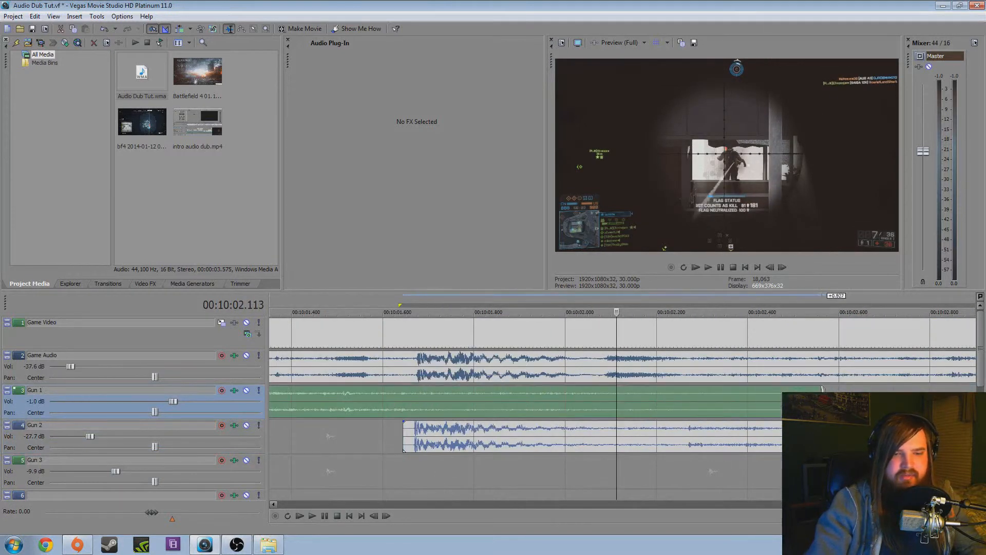
pyautogui.scroll(-5, 648, 448)
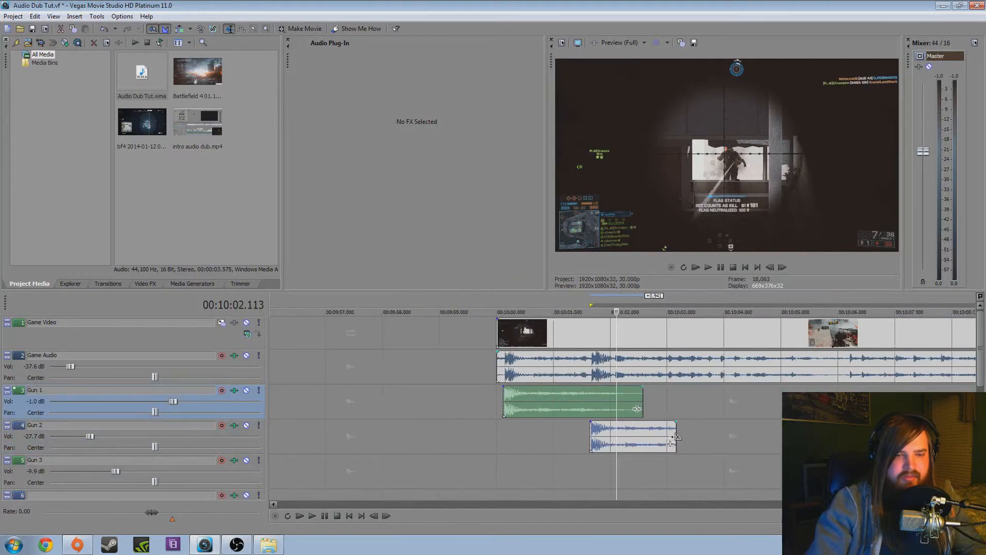
pyautogui.moveTo(678, 435); pyautogui.dragTo(821, 435)
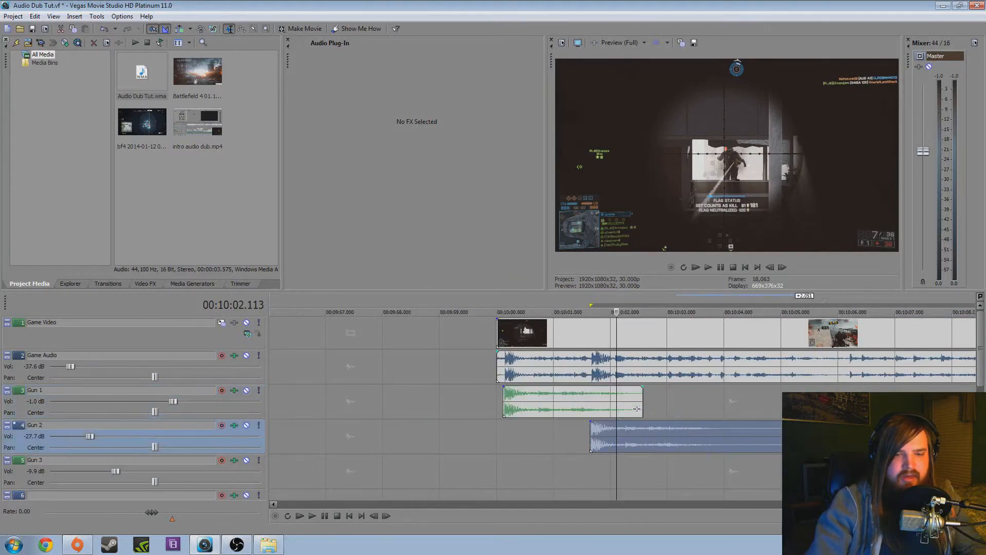
pyautogui.moveTo(642, 399); pyautogui.dragTo(713, 402)
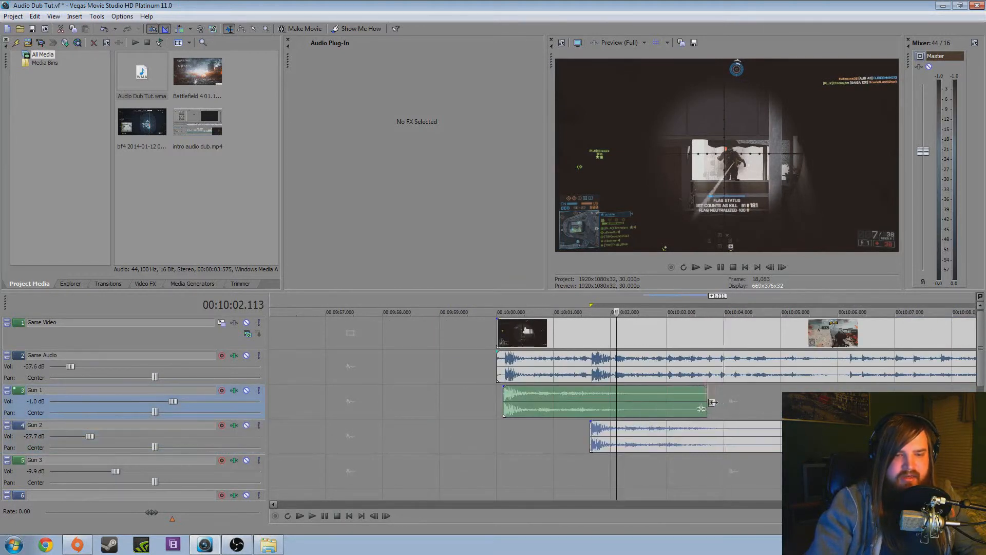
# Set the Gun 1 and Gun 2 track volumes to 0.0 dB and play the dubbed game clip from 00:10:00.000.
pyautogui.click(505, 435)
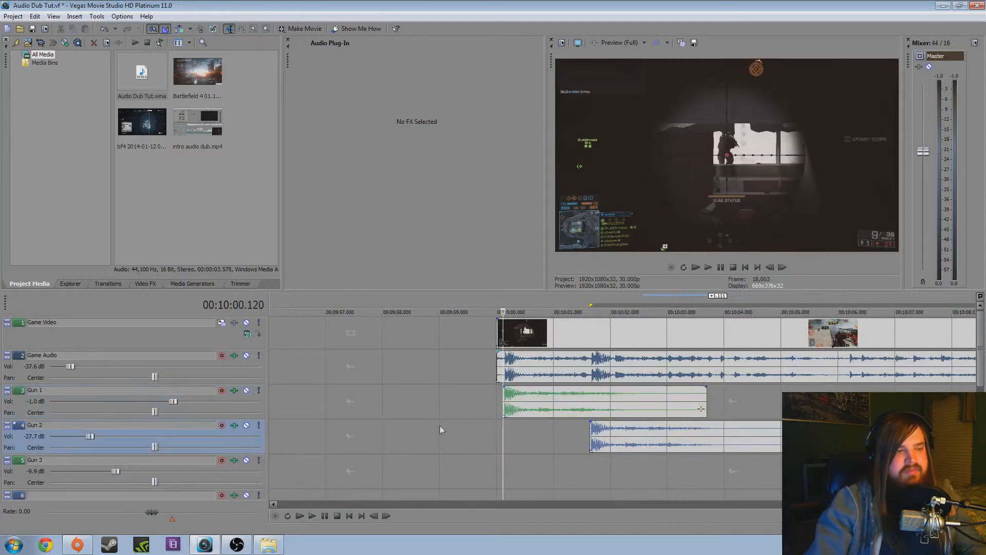
pyautogui.click(24, 405)
pyautogui.click(24, 435)
pyautogui.moveTo(89, 436); pyautogui.dragTo(168, 440)
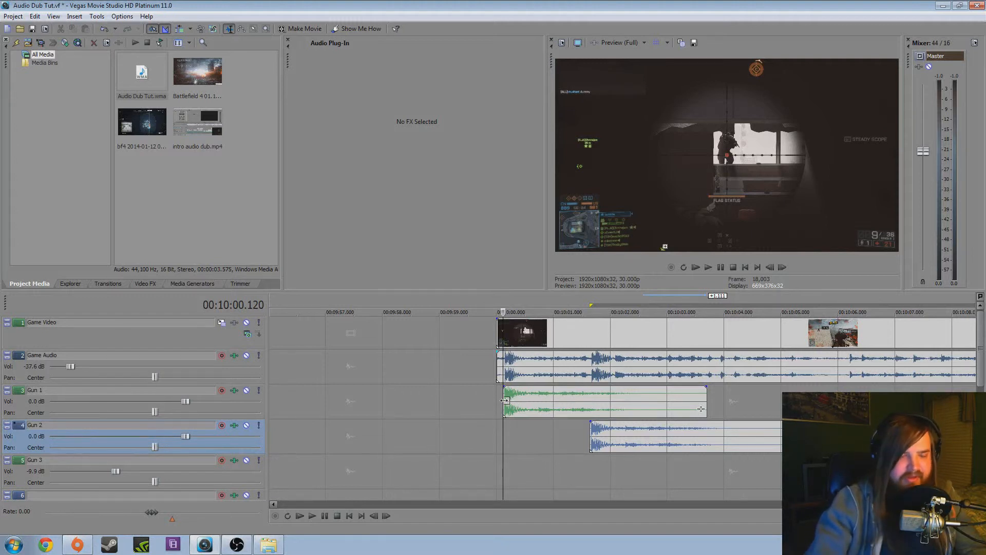
pyautogui.click(498, 433)
pyautogui.press('space')
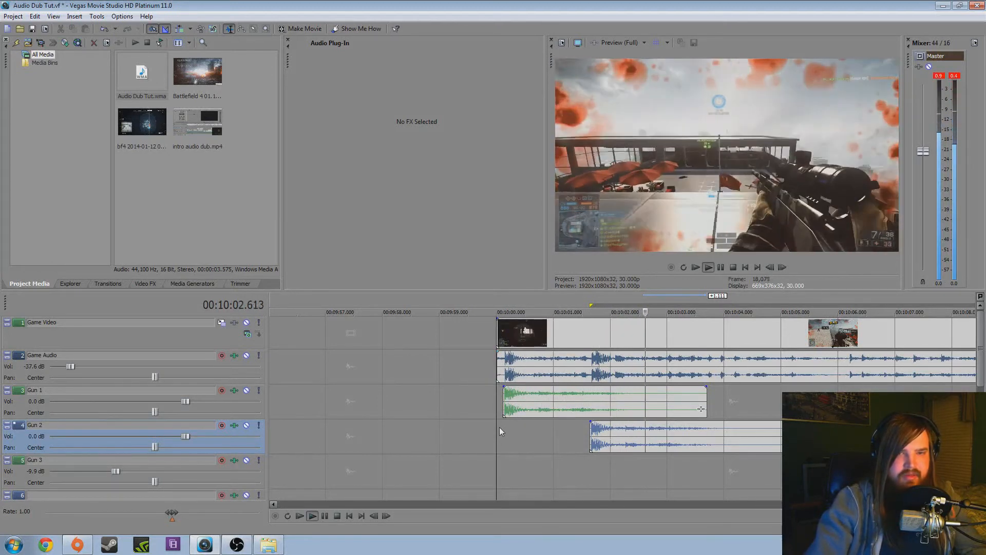
pyautogui.press('space')
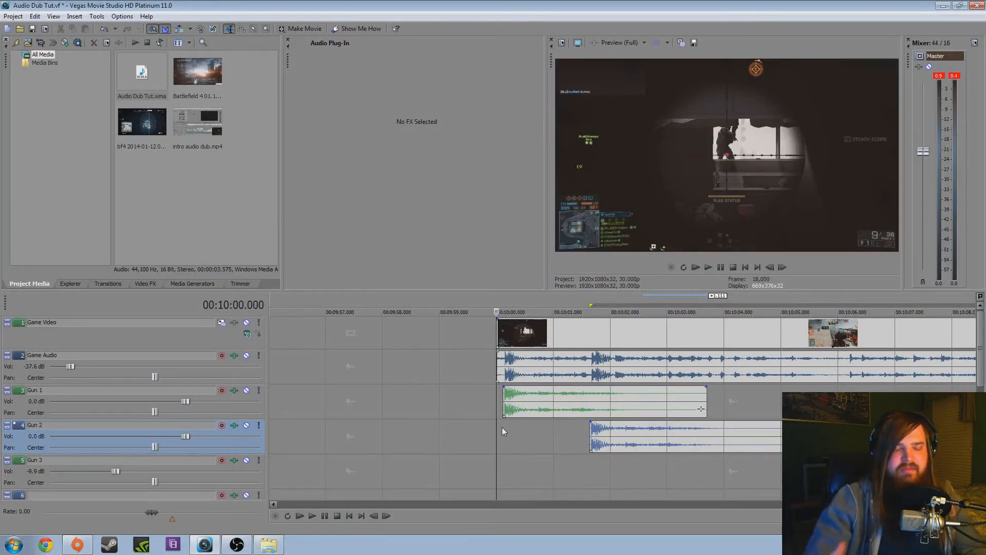